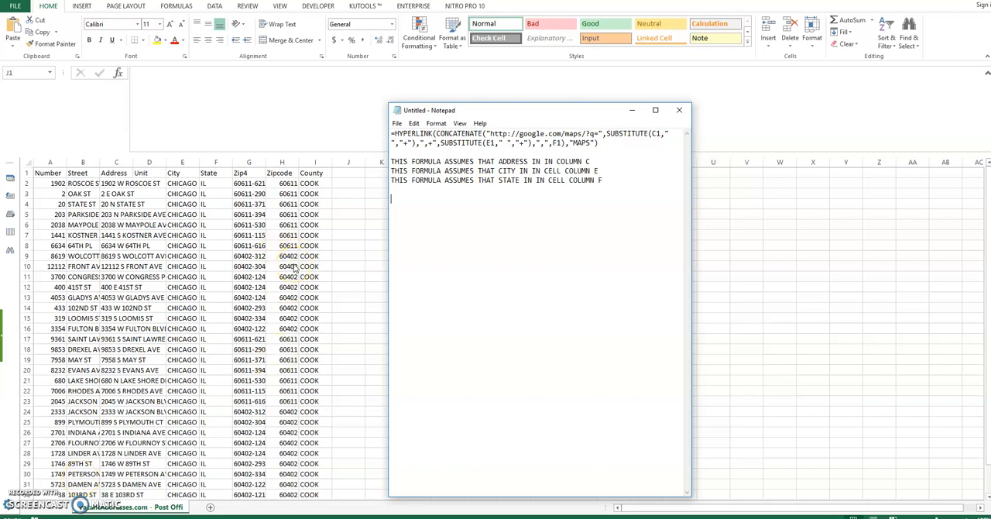
# Step: Copy the HYPERLINK maps formula from the Notepad note and return to the worksheet
pyautogui.click(601, 145)
pyautogui.moveTo(601, 145); pyautogui.dragTo(385, 137)
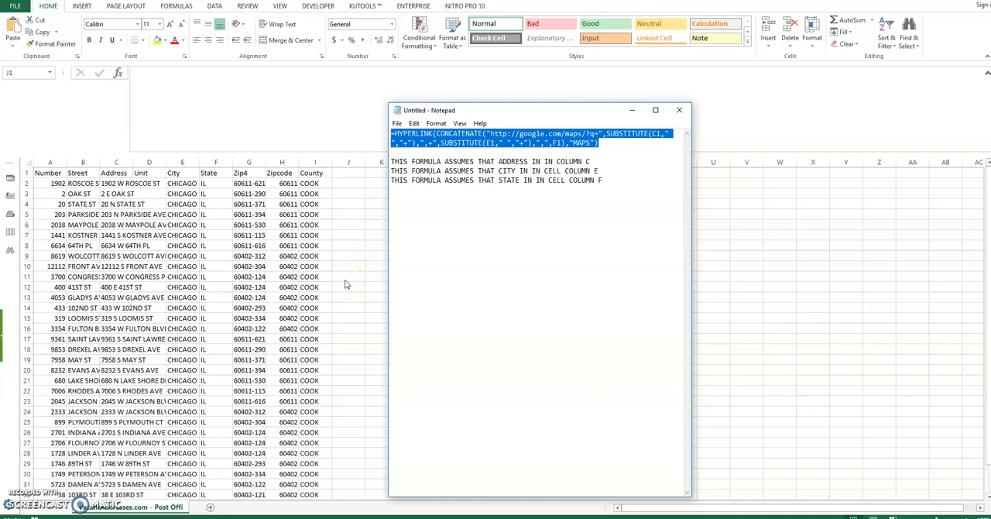
pyautogui.click(248, 96)
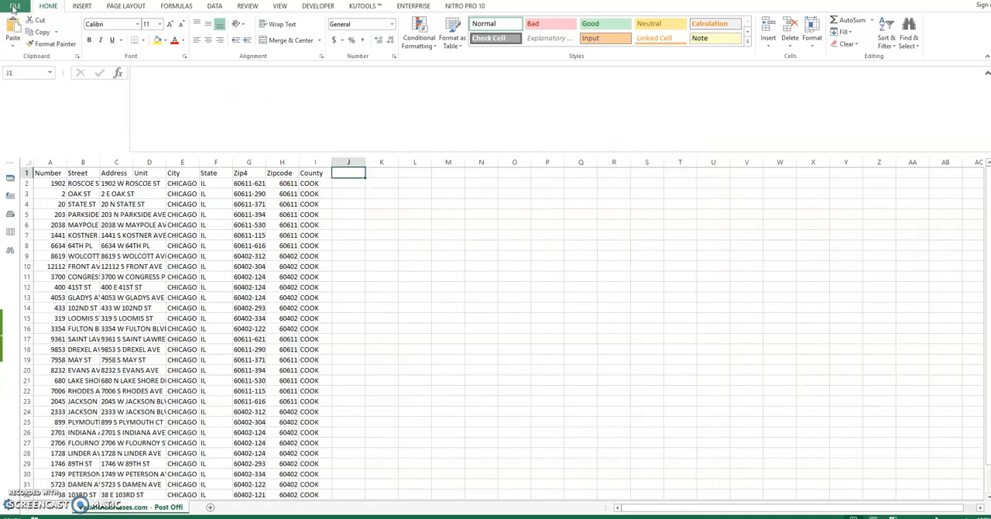
# Step: Save the vacant list CSV in the Downloads folder as an Excel Workbook (*.xlsx), keeping its file name
pyautogui.click(14, 10)
pyautogui.click(23, 118)
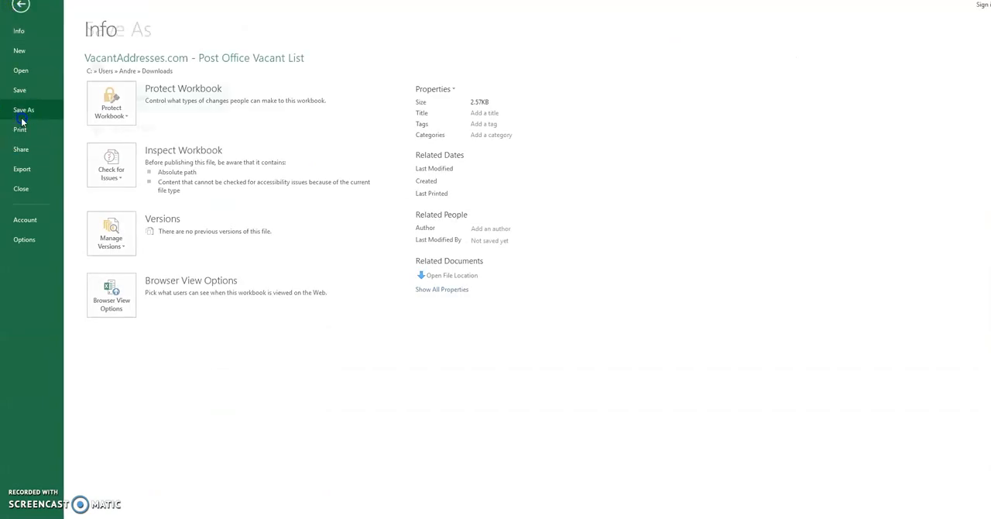
pyautogui.click(288, 281)
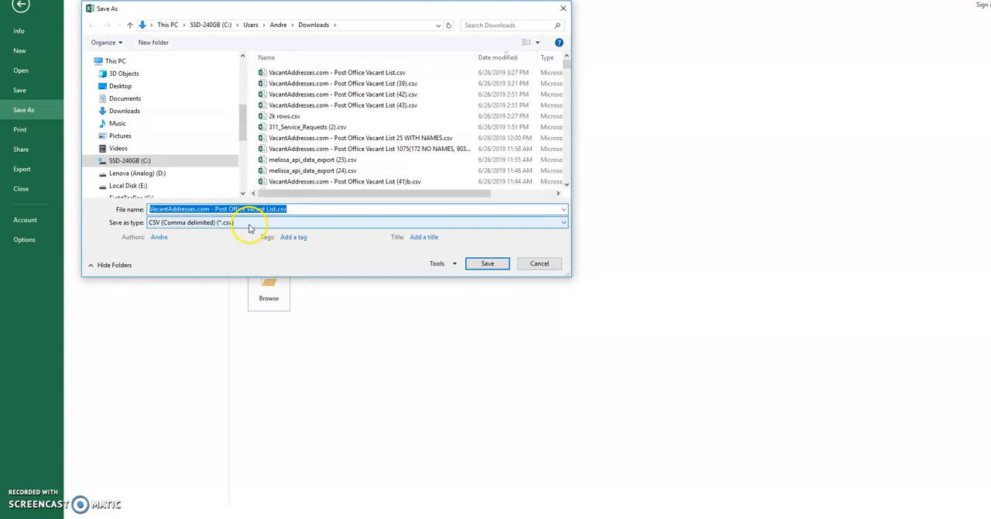
pyautogui.click(250, 224)
pyautogui.click(233, 230)
pyautogui.click(237, 222)
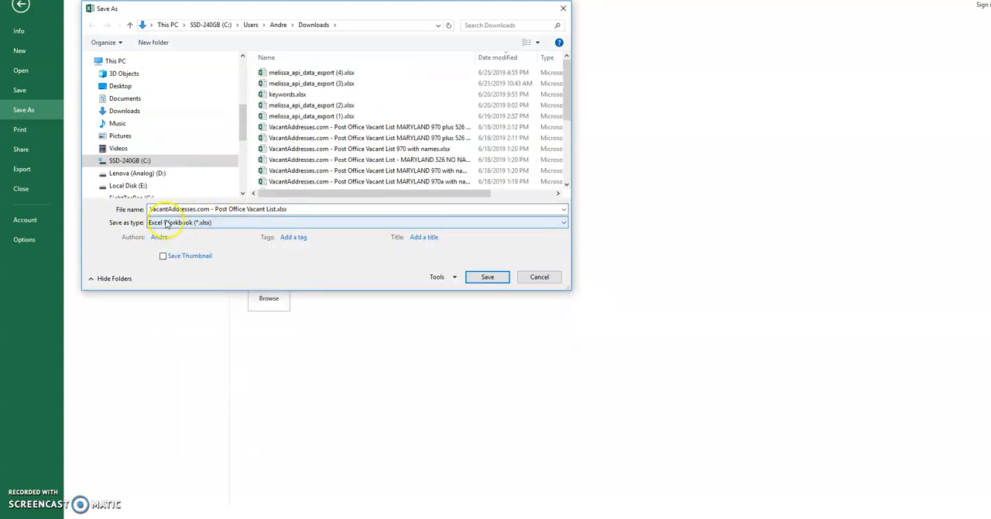
pyautogui.click(474, 277)
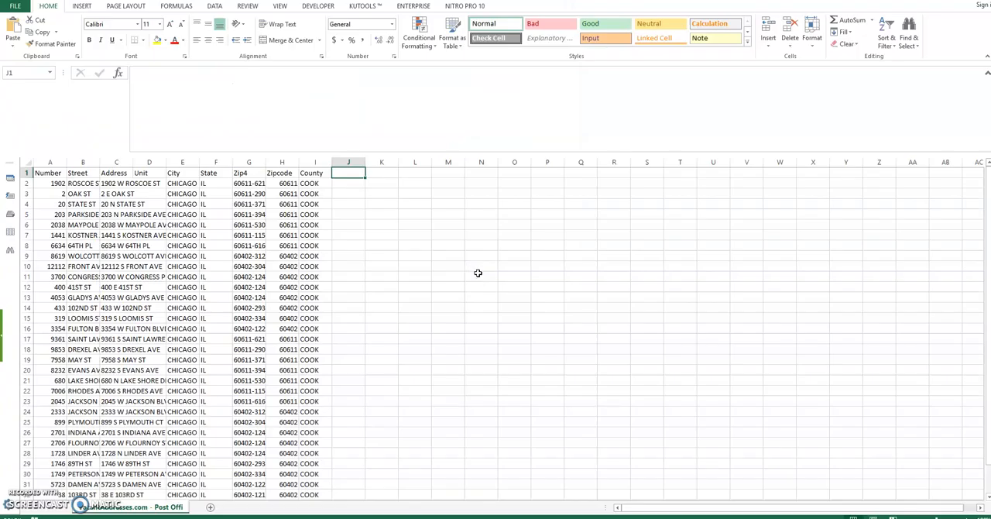
# Step: Copy the HYPERLINK maps formula from the Notepad note and paste it into cell J1 of the workbook
pyautogui.click(411, 517)
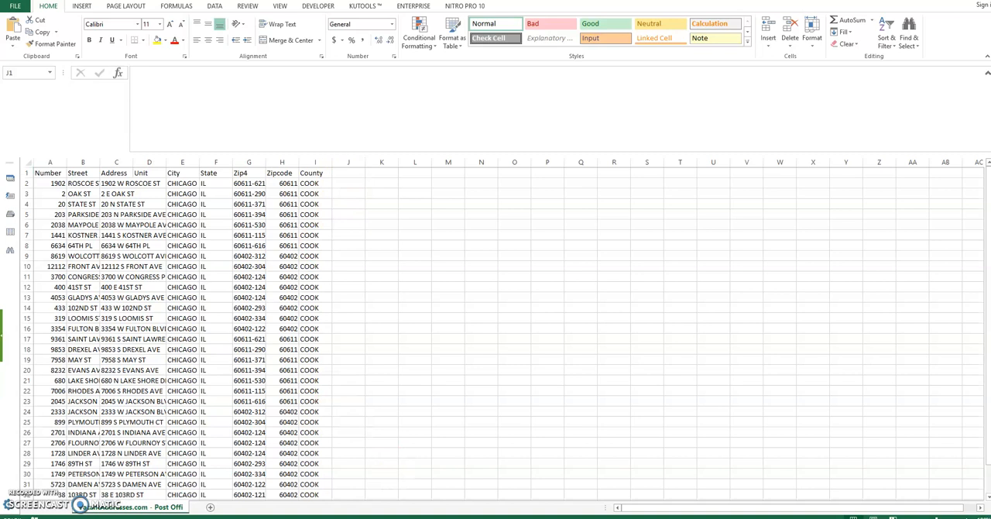
pyautogui.click(601, 147)
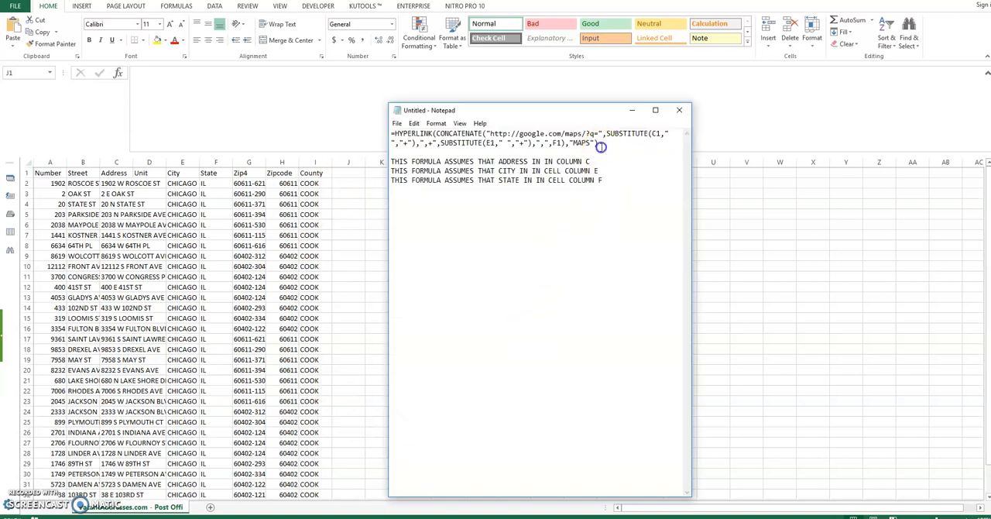
pyautogui.moveTo(602, 145); pyautogui.dragTo(380, 129)
pyautogui.hotkey('ctrl', 'c')
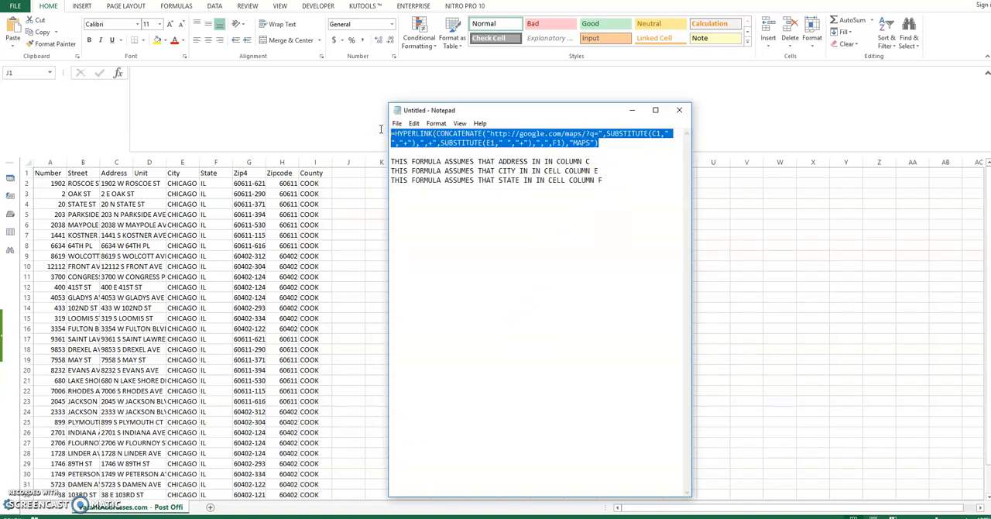
pyautogui.click(341, 175)
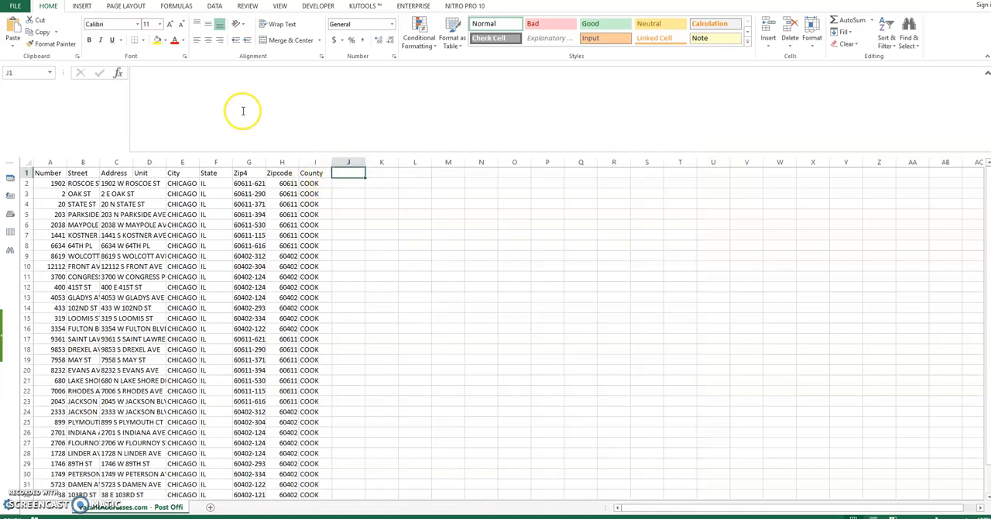
pyautogui.click(214, 86)
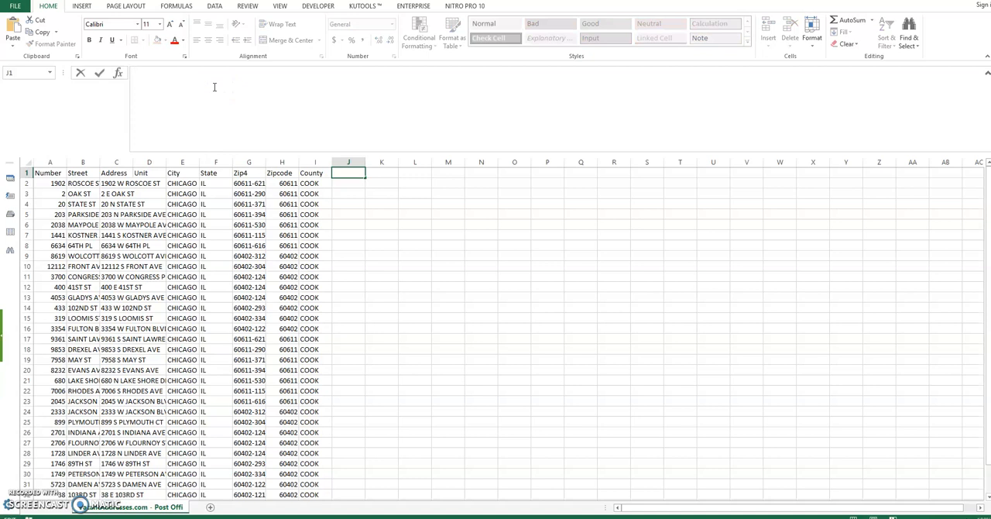
pyautogui.click(341, 173)
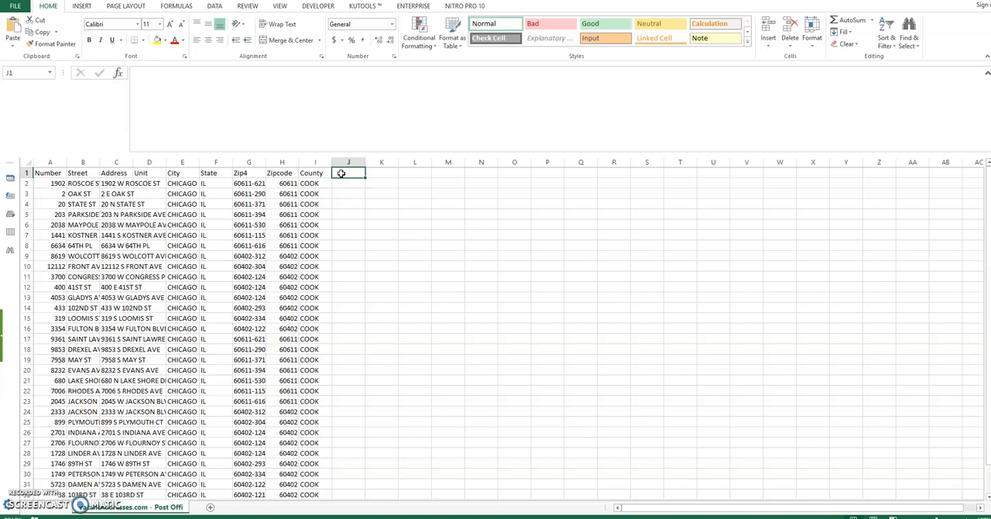
pyautogui.hotkey('ctrl', 'v')
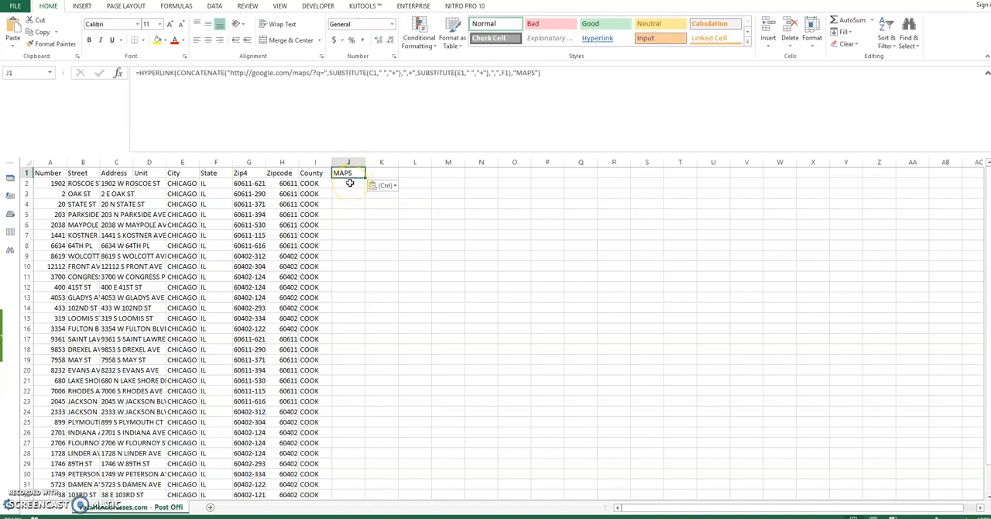
# Step: Fill the formula in J1 down column J to the last address row, row 35
pyautogui.click(350, 183)
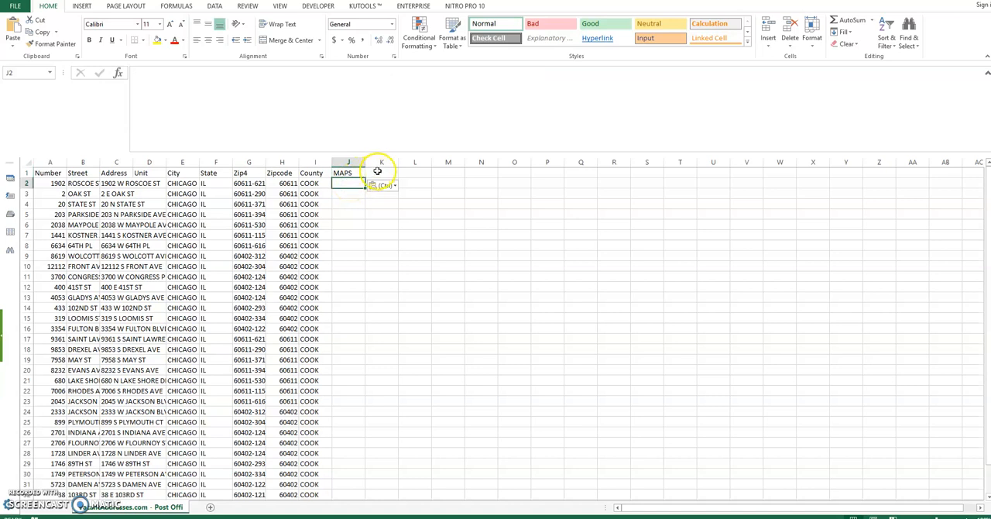
pyautogui.click(380, 171)
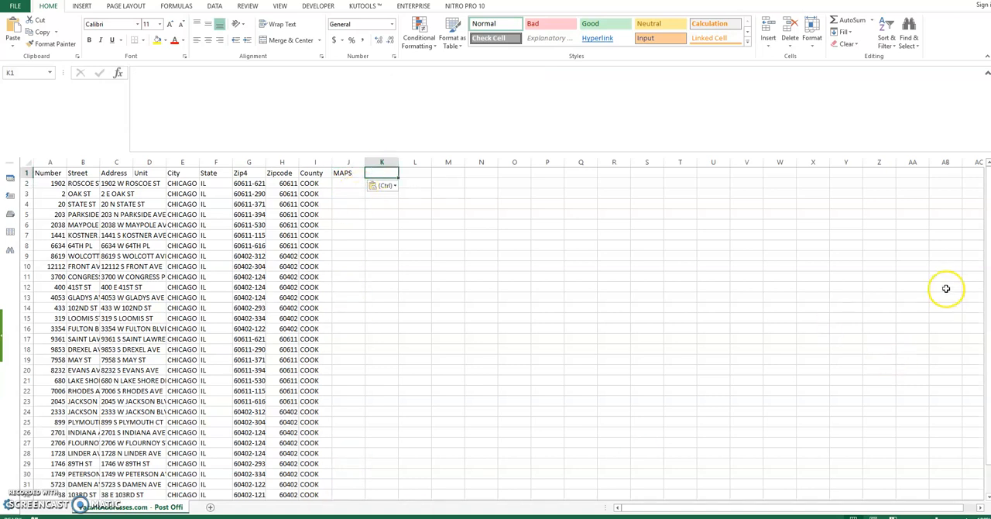
pyautogui.scroll(-1, 711, 374)
pyautogui.scroll(-12, 704, 379)
pyautogui.scroll(12, 704, 379)
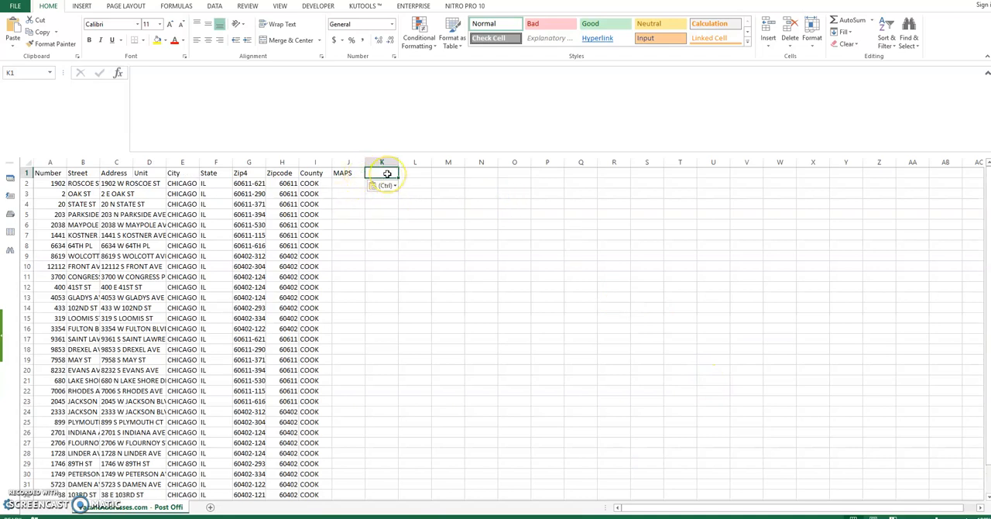
pyautogui.press('Left')
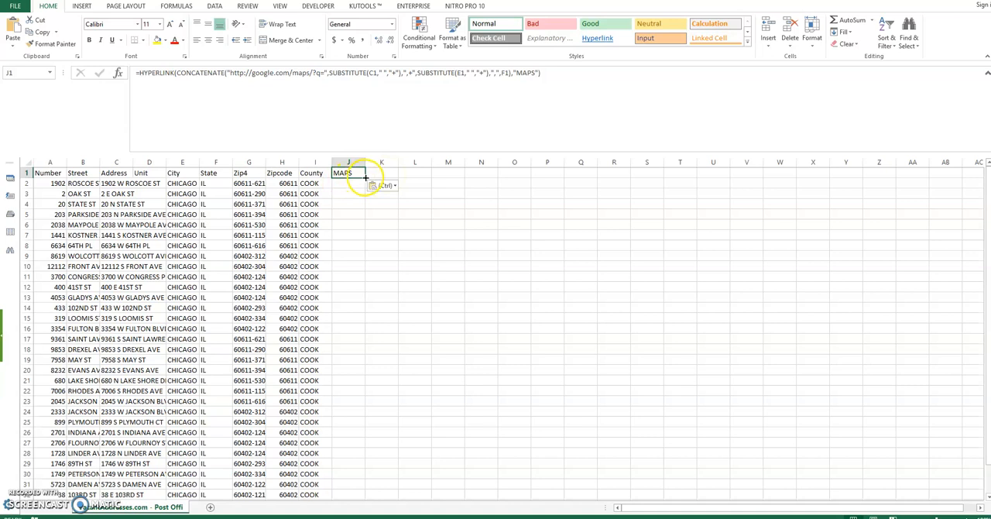
pyautogui.moveTo(364, 176); pyautogui.dragTo(352, 475)
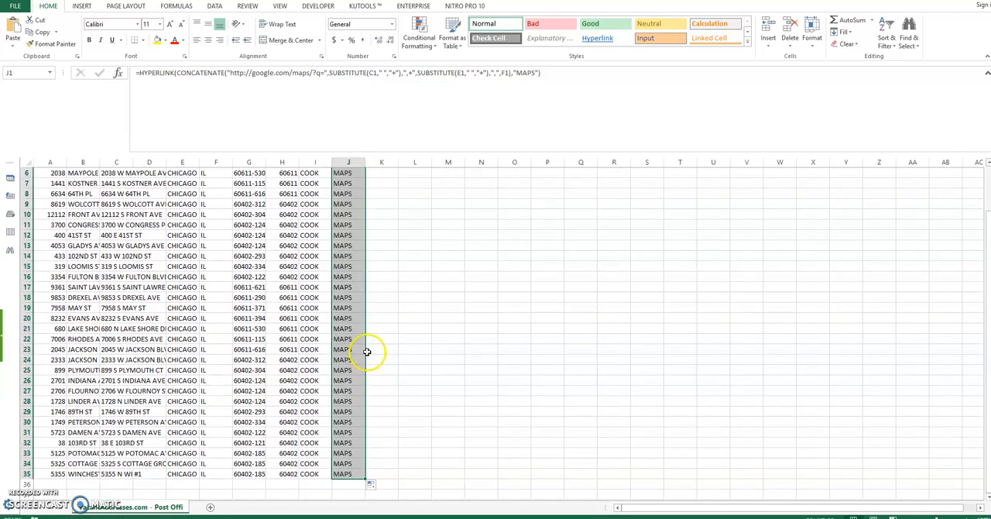
pyautogui.scroll(2, 524, 353)
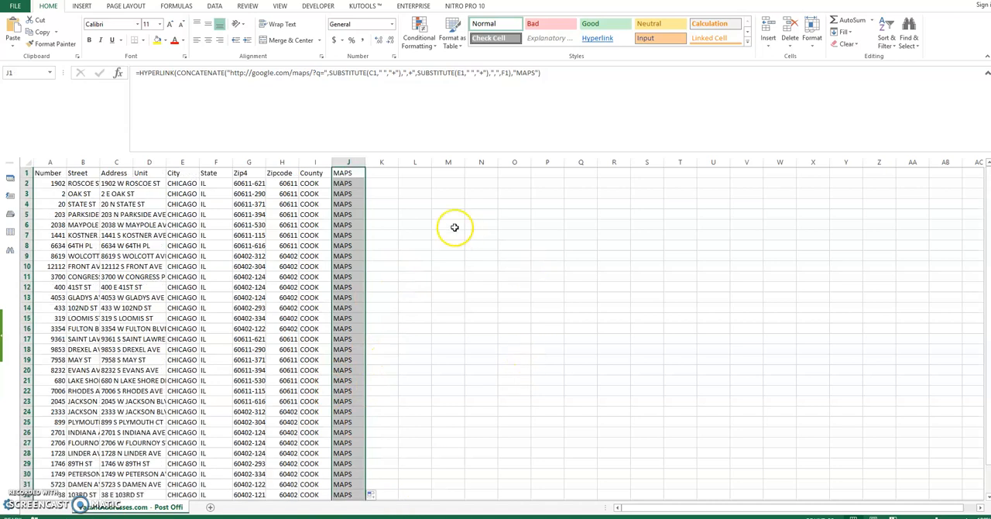
# Step: Test the MAPS links in rows 2 and 18 by opening each address in Google Maps and viewing its Street View photo
pyautogui.click(118, 183)
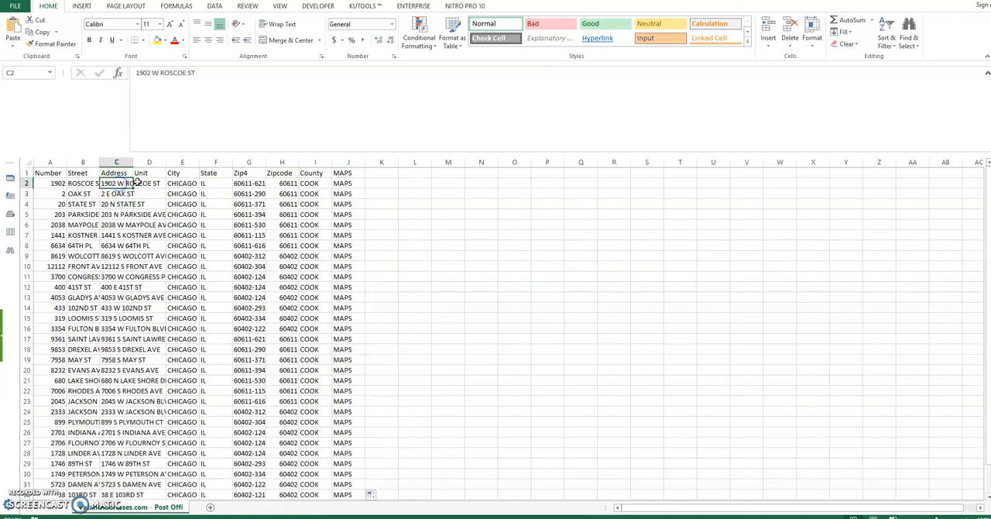
pyautogui.click(346, 188)
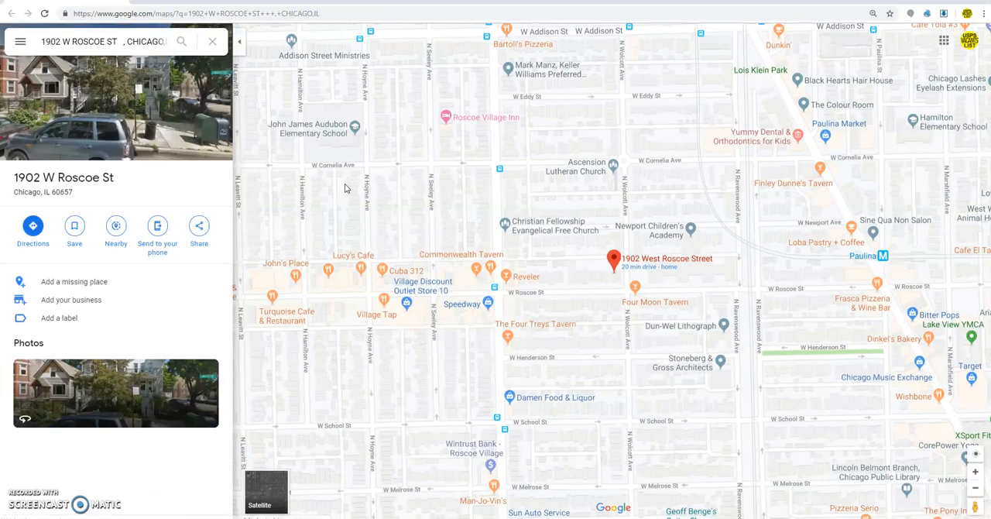
pyautogui.click(116, 139)
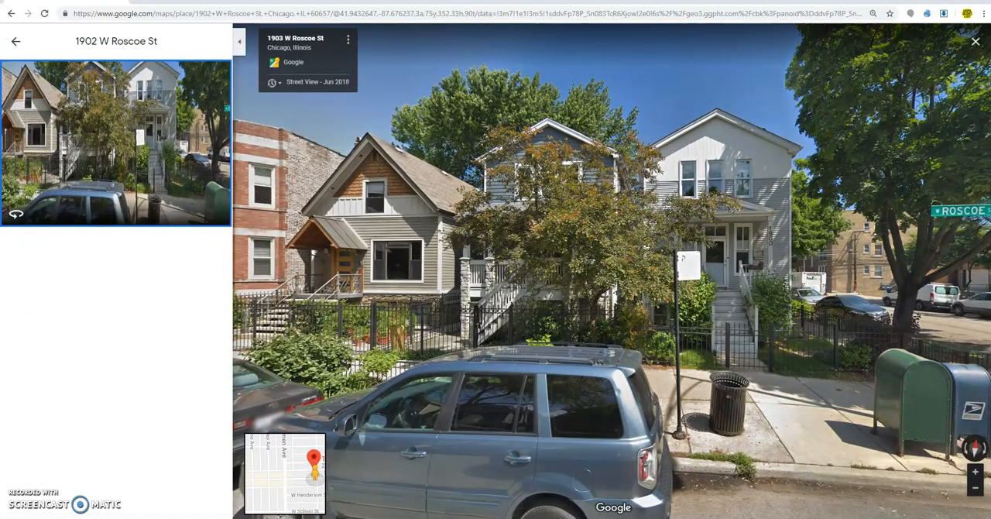
pyautogui.click(929, 2)
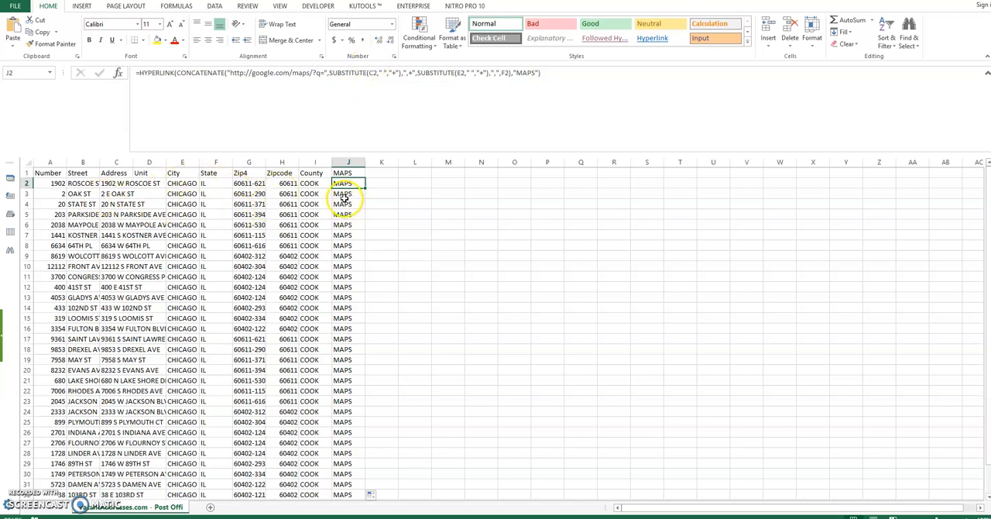
pyautogui.click(343, 350)
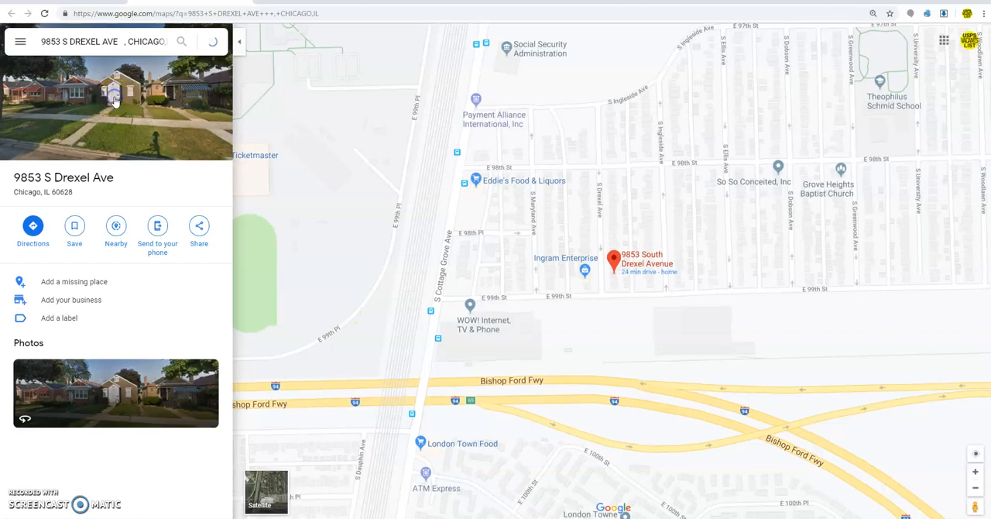
pyautogui.click(114, 99)
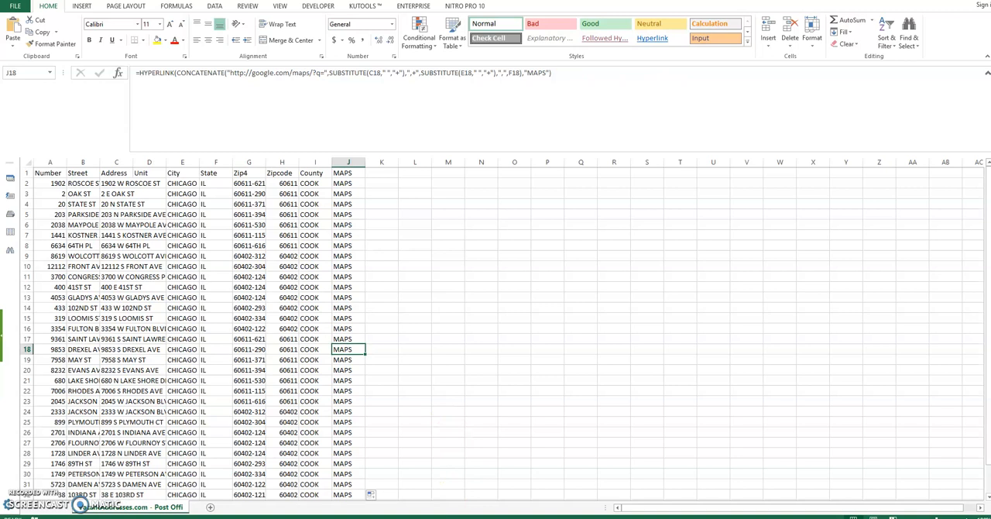
# Step: Bring up the Notepad note and highlight the complete HYPERLINK formula for review
pyautogui.click(318, 481)
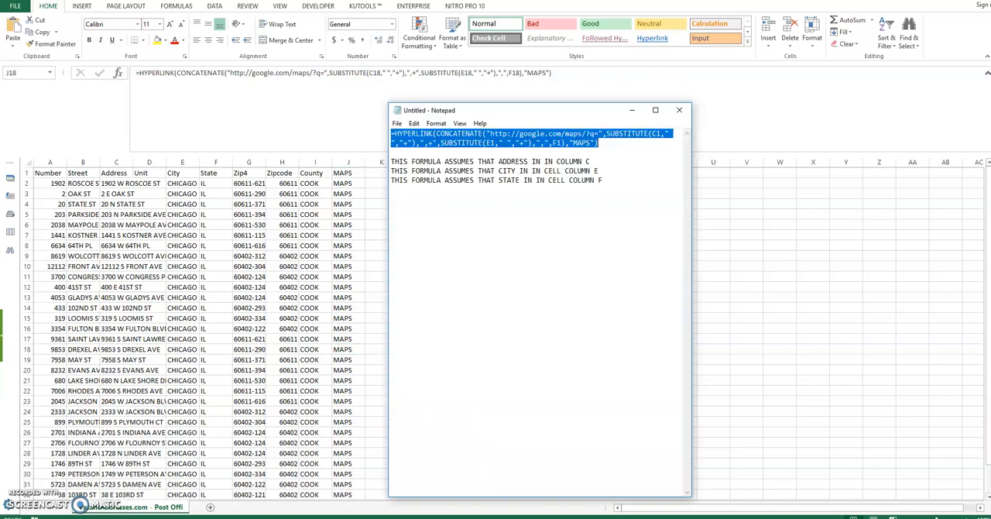
pyautogui.click(626, 226)
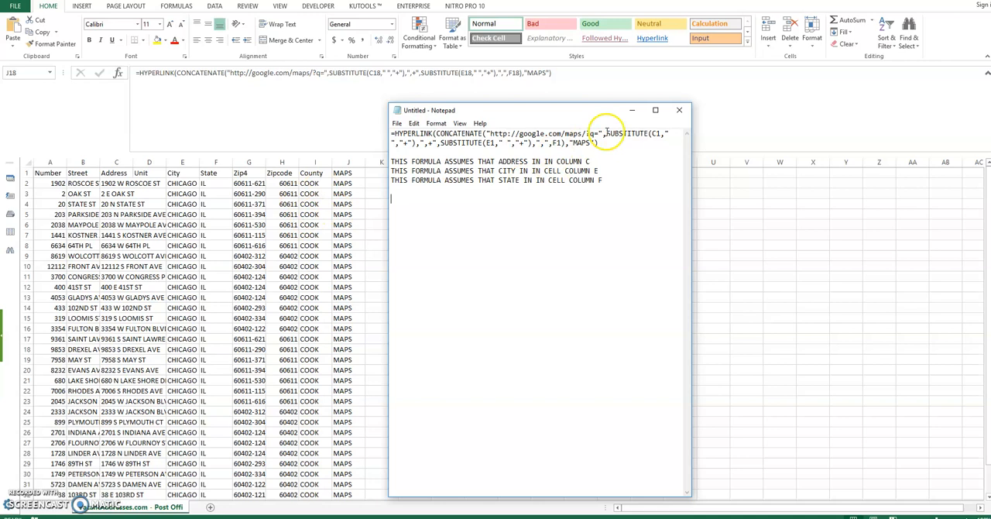
pyautogui.moveTo(601, 144); pyautogui.dragTo(372, 121)
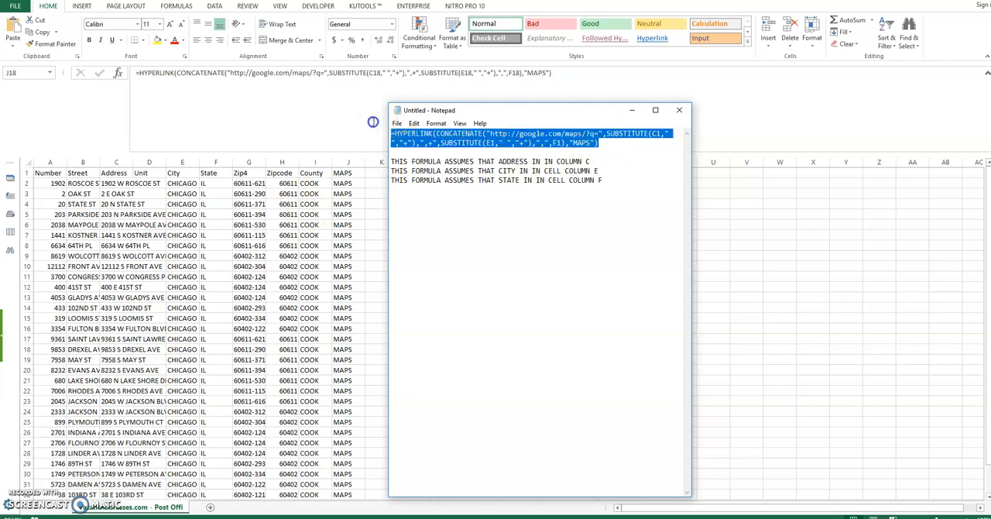
pyautogui.click(605, 148)
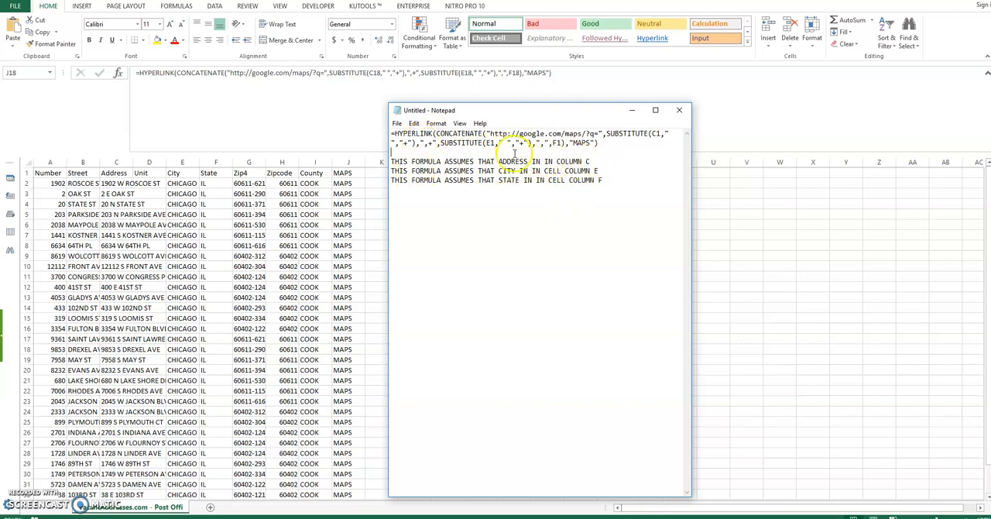
# Step: Shrink the workbook window and arrange it side by side with the Notepad note
pyautogui.click(114, 163)
pyautogui.click(114, 164)
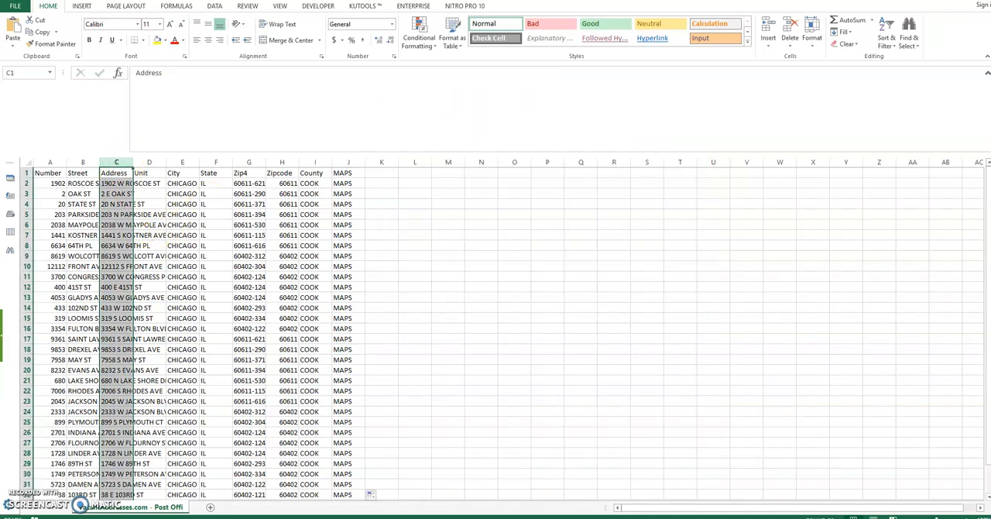
pyautogui.click(974, 0)
pyautogui.moveTo(450, 188); pyautogui.dragTo(390, 102)
pyautogui.moveTo(513, 113); pyautogui.dragTo(662, 91)
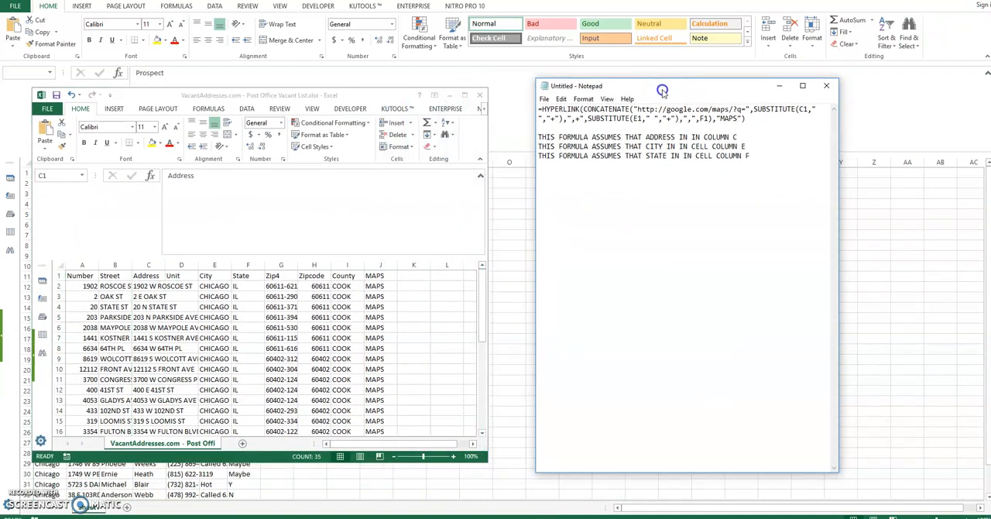
# Step: Compare the formula's C1, E1 and F1 references with the Address, City and State columns in the vacant list
pyautogui.click(149, 265)
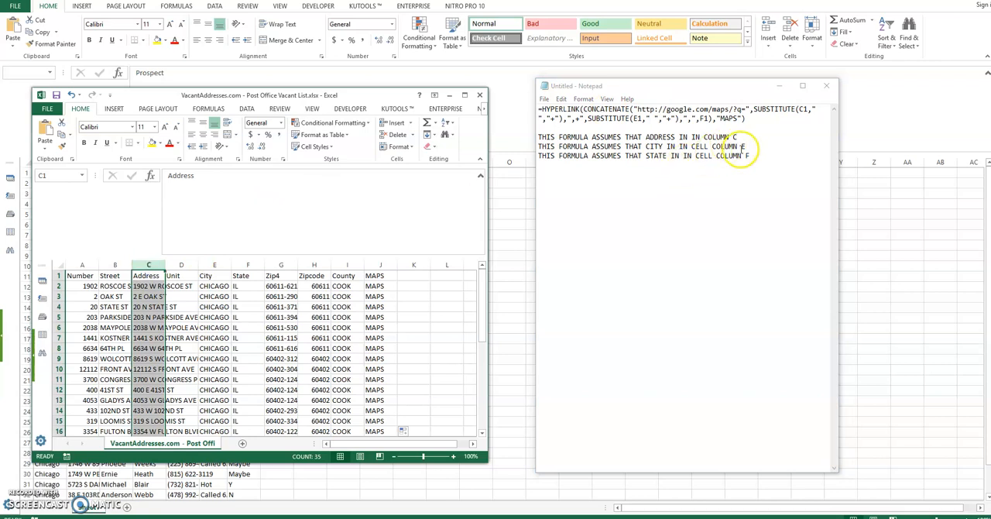
pyautogui.click(207, 265)
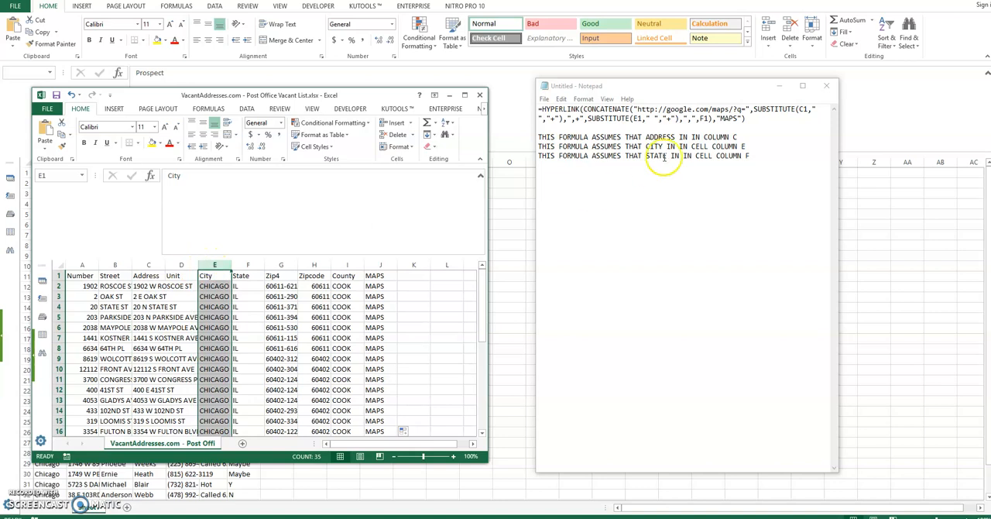
pyautogui.moveTo(746, 147); pyautogui.dragTo(634, 147)
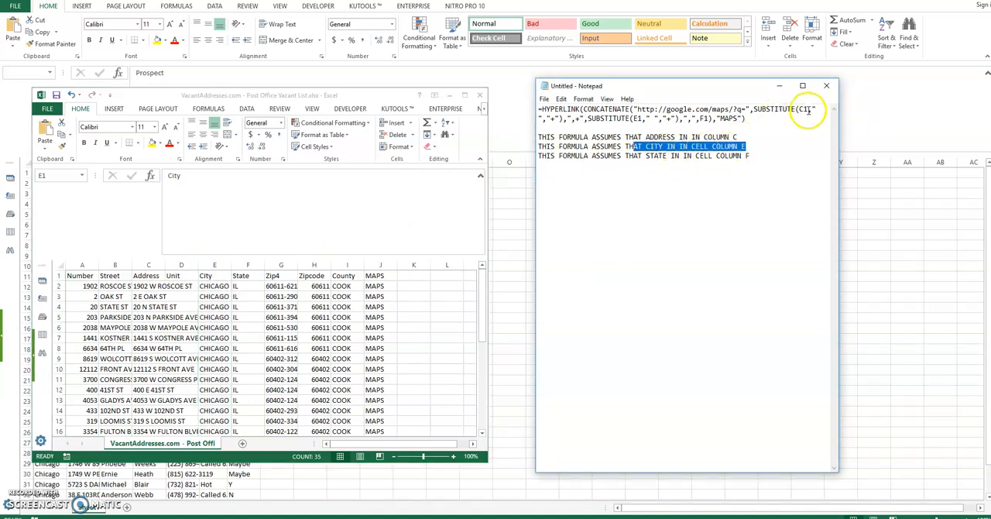
pyautogui.click(807, 108)
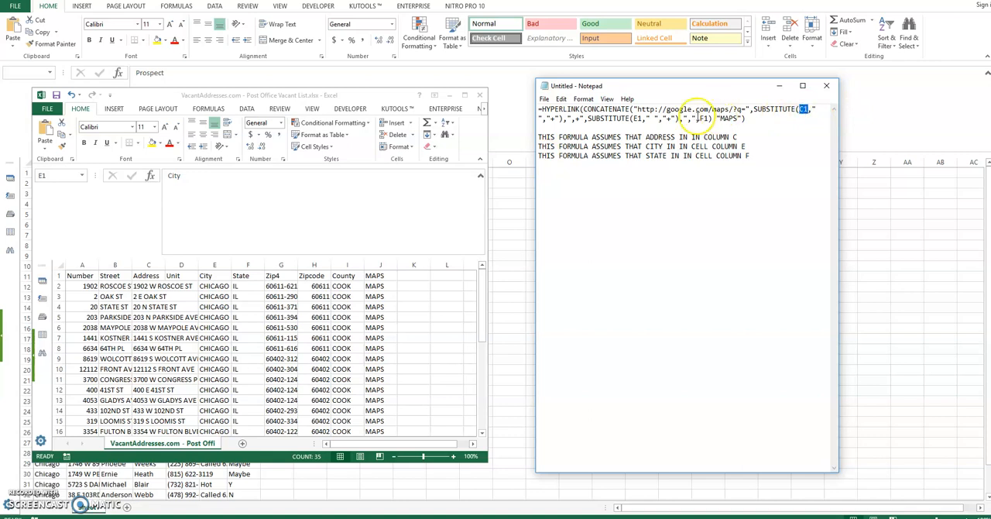
pyautogui.click(638, 119)
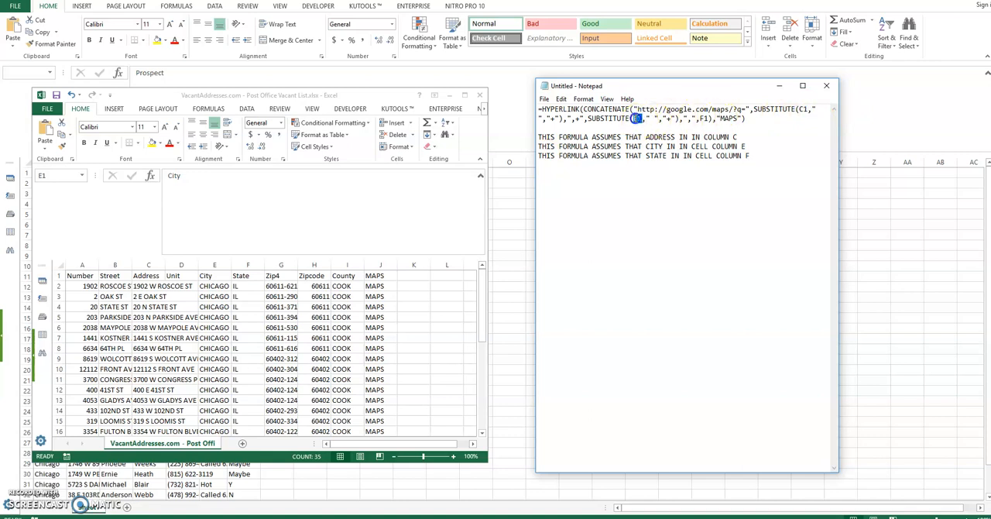
pyautogui.click(750, 156)
pyautogui.doubleClick(706, 117)
pyautogui.click(237, 266)
pyautogui.click(241, 266)
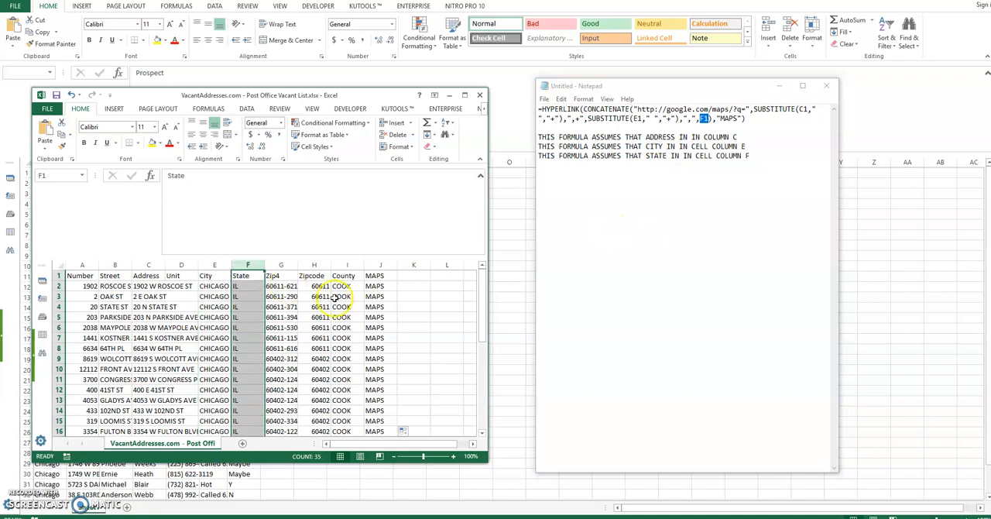
# Step: Minimize the vacant list workbook and bring the Notepad formula up over the prospect workbook to compare their columns
pyautogui.click(448, 94)
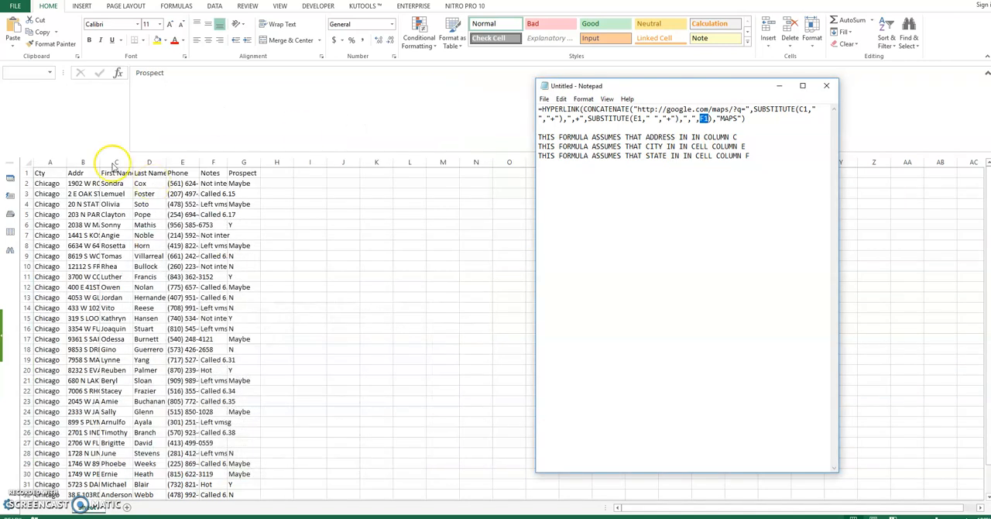
pyautogui.click(35, 171)
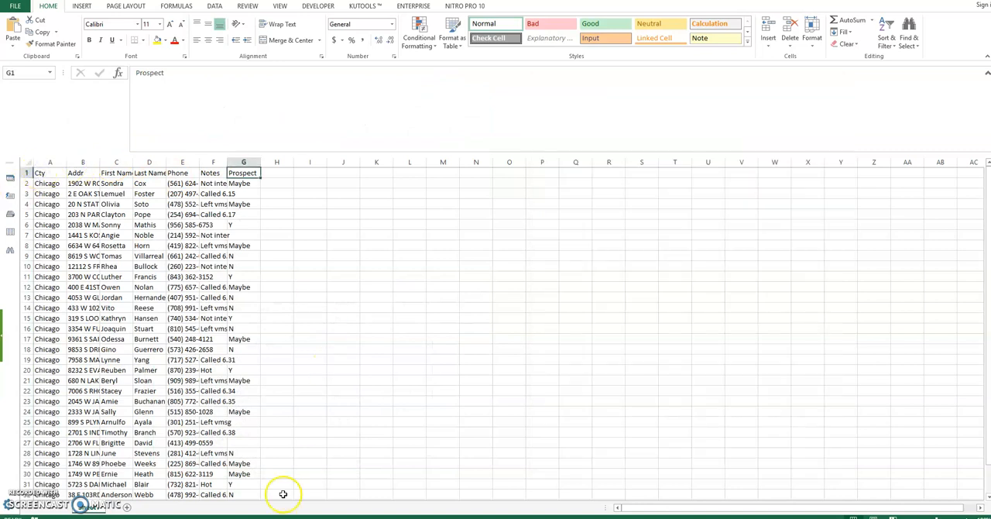
pyautogui.hotkey('alt', 'Tab')
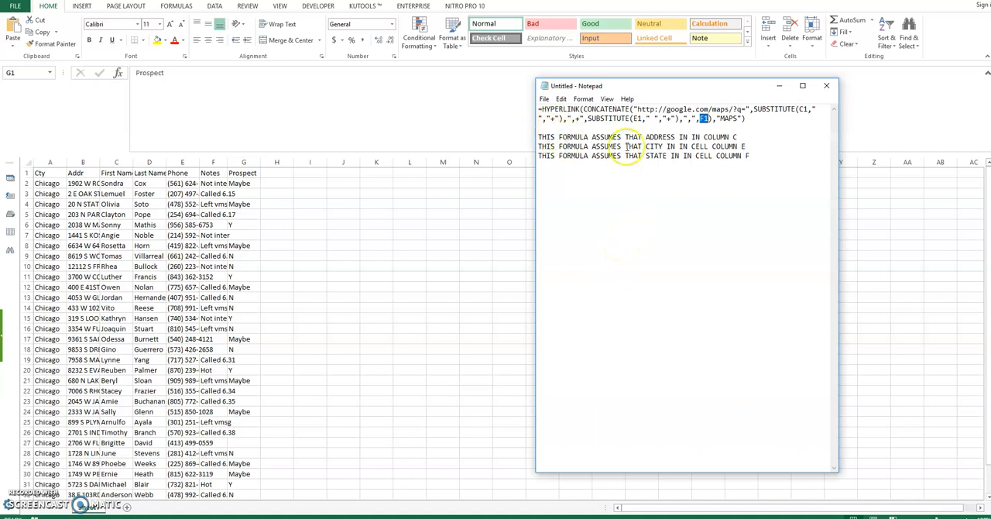
pyautogui.click(705, 120)
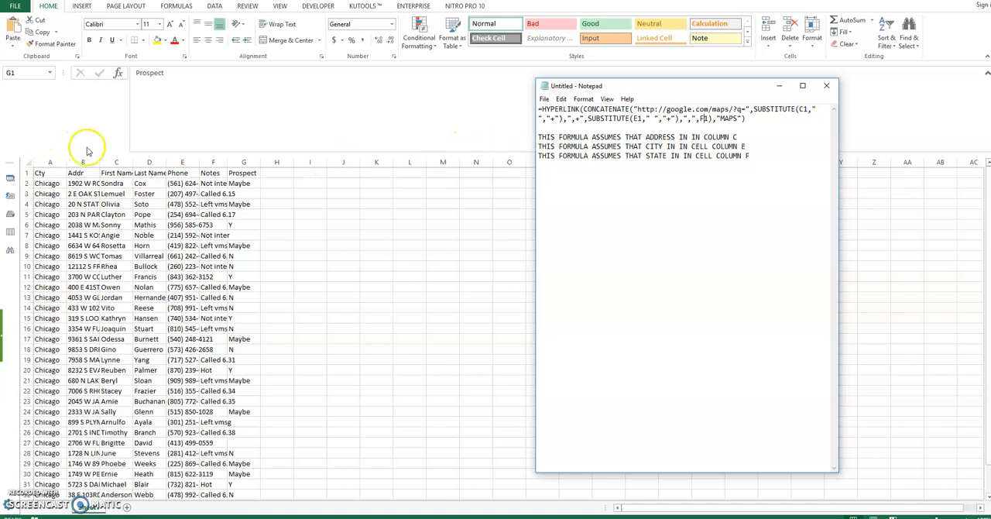
# Step: Add a State header in H1 of the prospect sheet and enter IL in H2
pyautogui.click(240, 175)
pyautogui.click(274, 170)
pyautogui.write('St')
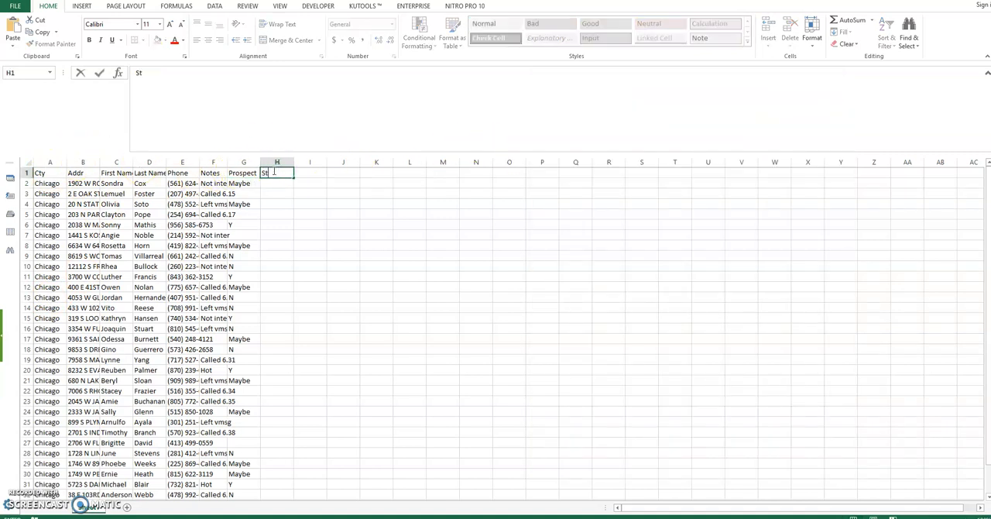
pyautogui.write('ate')
pyautogui.press('Tab')
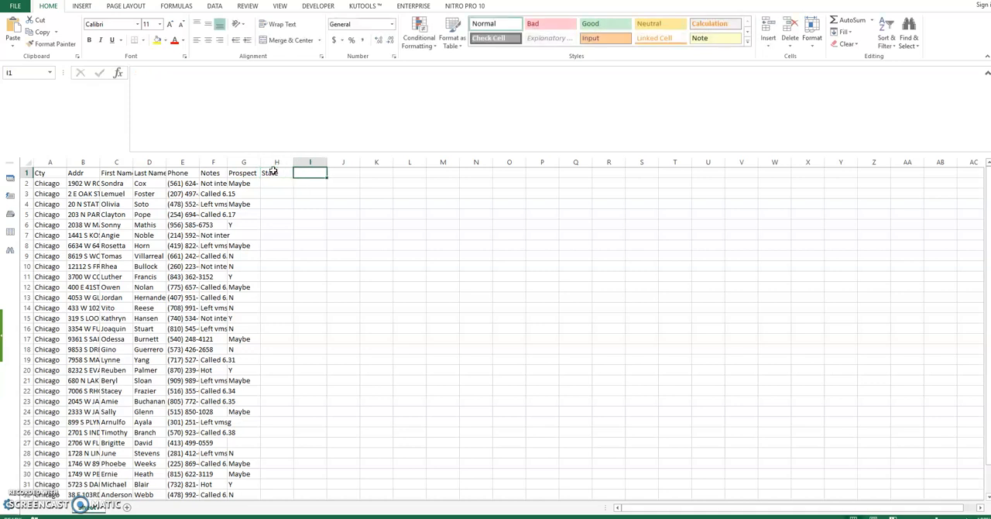
pyautogui.press('Return')
pyautogui.write('IL')
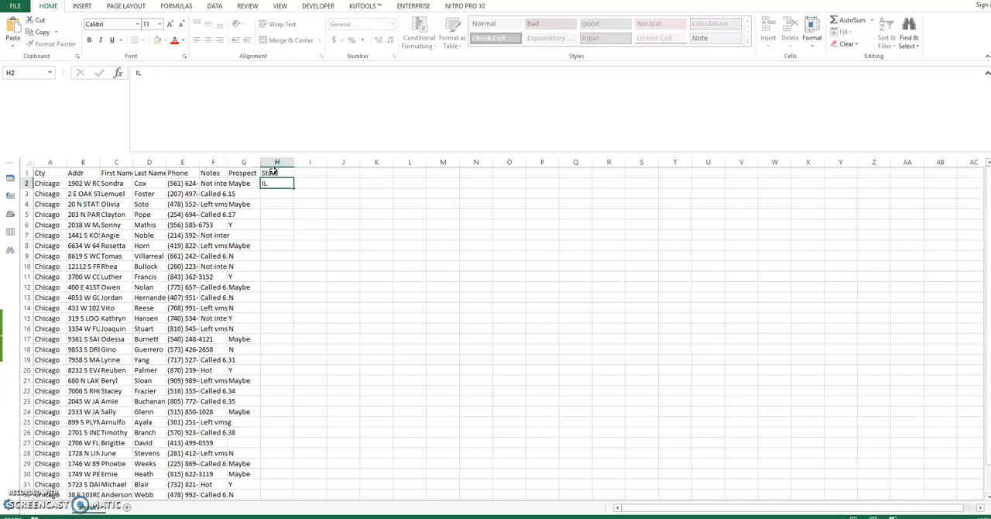
pyautogui.press('Tab')
# Step: Fill the IL value from H2 down column H to the last prospect row
pyautogui.click(273, 182)
pyautogui.moveTo(292, 190); pyautogui.dragTo(283, 482)
pyautogui.scroll(2, 271, 348)
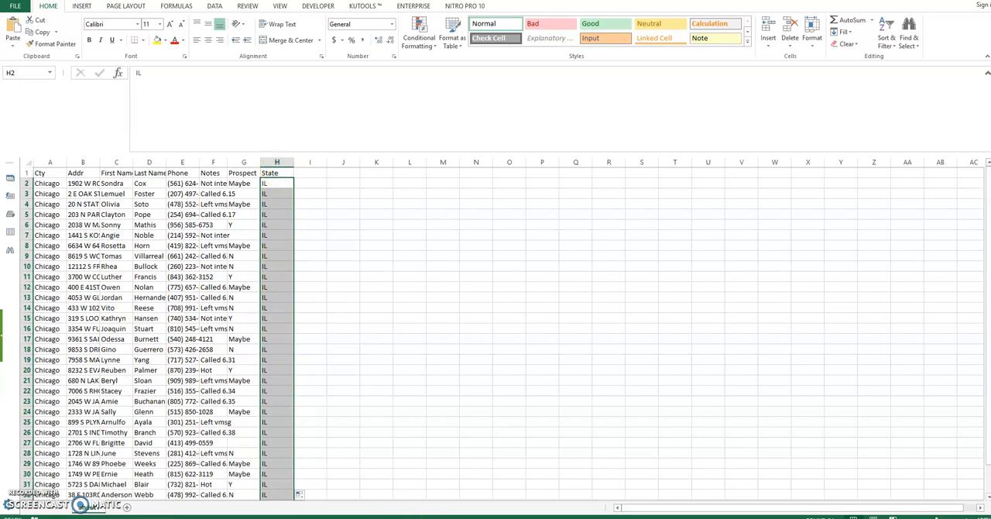
# Step: Edit the Notepad HYPERLINK formula to reference B1 for the address, A1 for the city and H1 for the state
pyautogui.hotkey('alt', 'Tab')
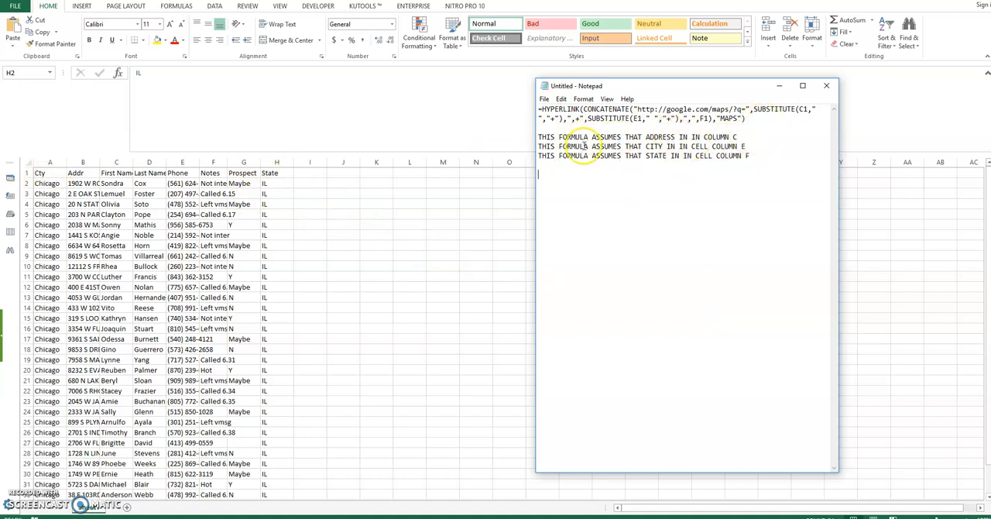
pyautogui.click(804, 109)
pyautogui.click(638, 120)
pyautogui.press('BackSpace')
pyautogui.write('A')
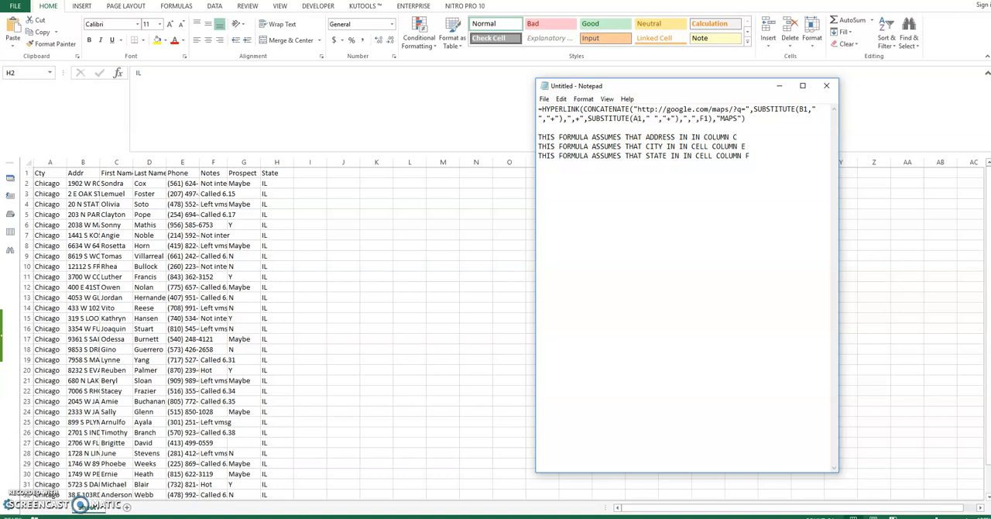
pyautogui.click(703, 119)
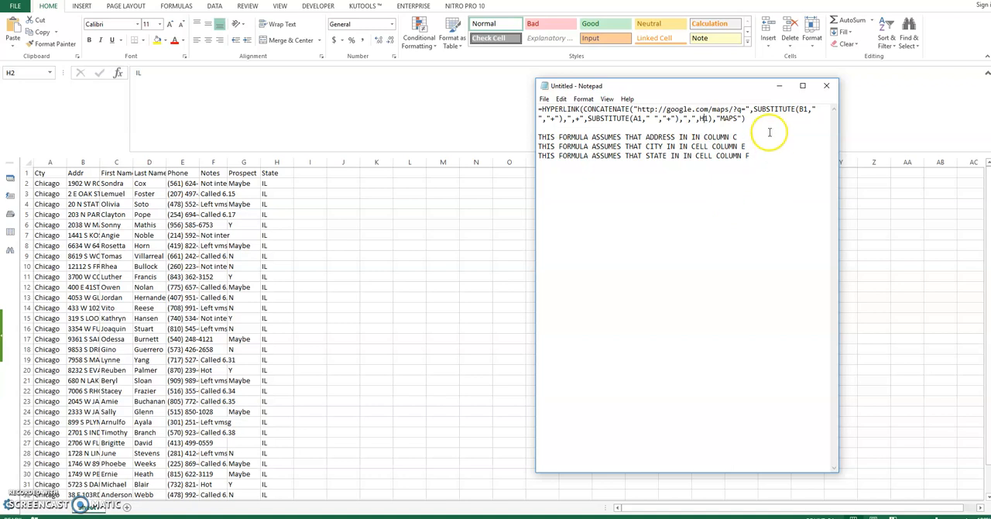
# Step: Copy the edited HYPERLINK formula from Notepad into cell I1 of the prospect sheet
pyautogui.moveTo(746, 119); pyautogui.dragTo(517, 108)
pyautogui.hotkey('ctrl', 'c')
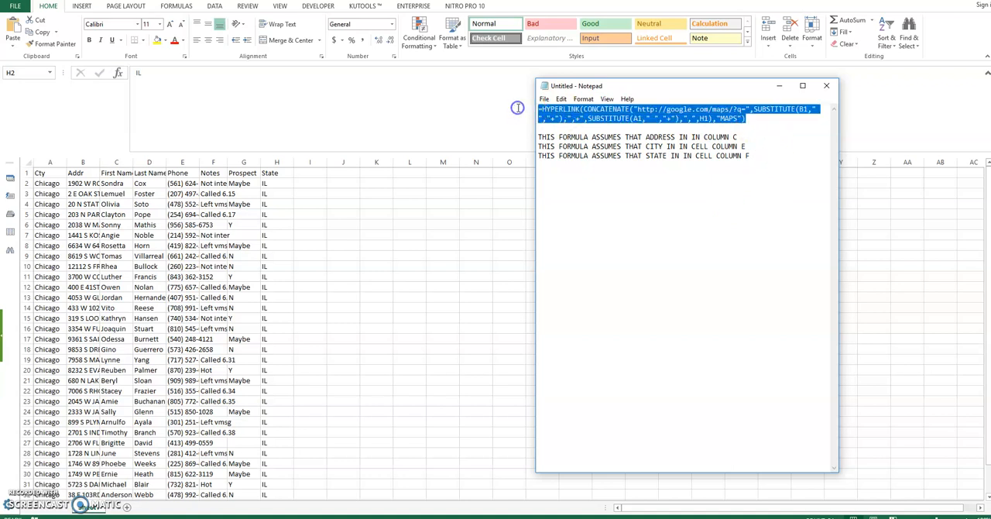
pyautogui.click(305, 174)
pyautogui.click(302, 173)
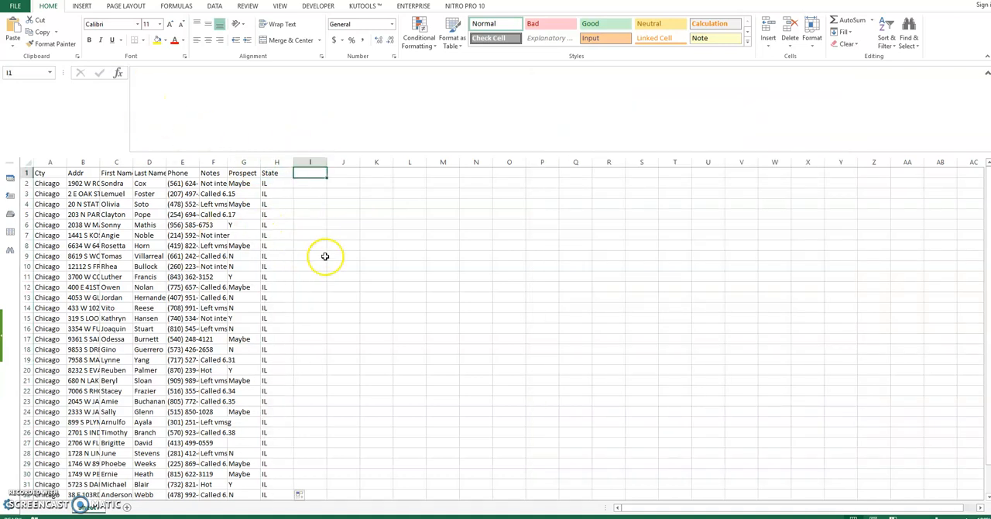
pyautogui.hotkey('ctrl', 'v')
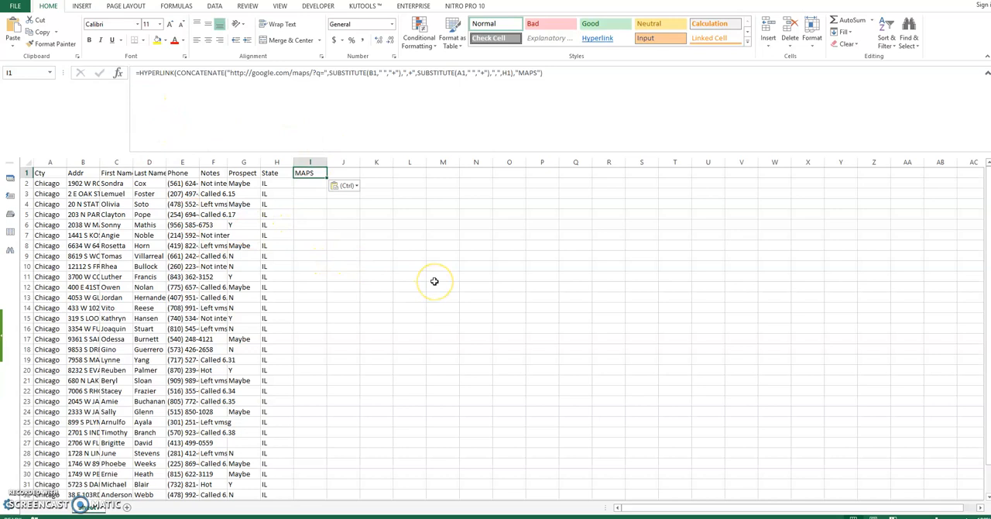
# Step: Fill the HYPERLINK formula from I1 down column I to the last prospect row
pyautogui.click(442, 306)
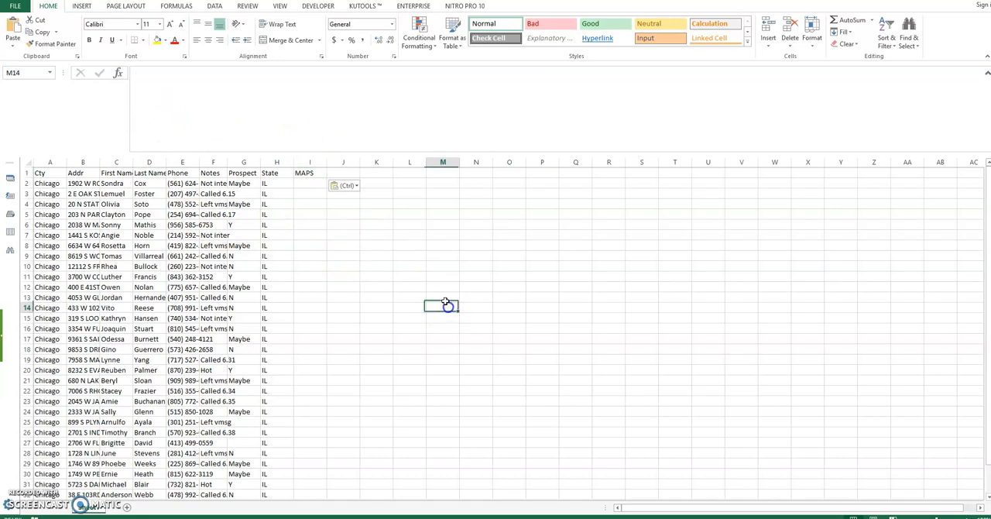
pyautogui.click(311, 183)
pyautogui.press('Up')
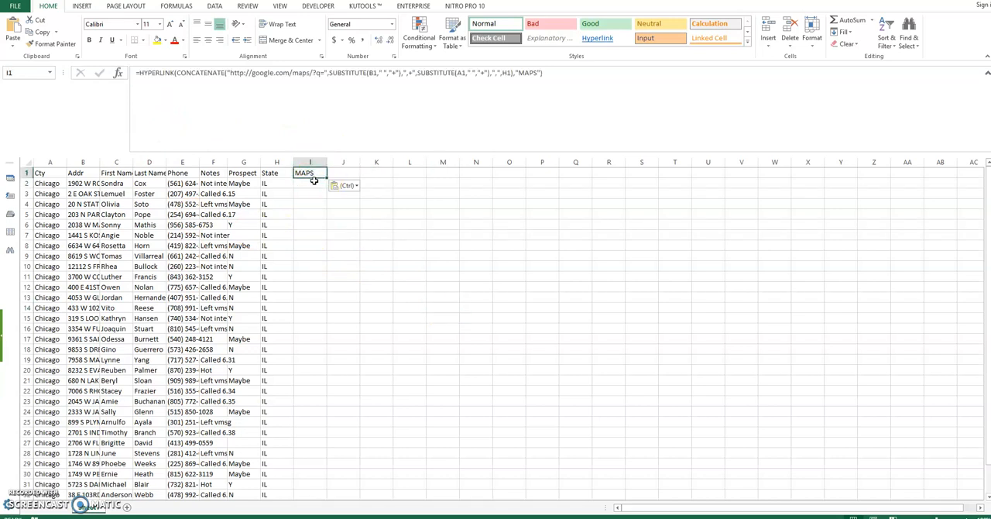
pyautogui.moveTo(326, 178); pyautogui.dragTo(326, 477)
pyautogui.scroll(2, 364, 343)
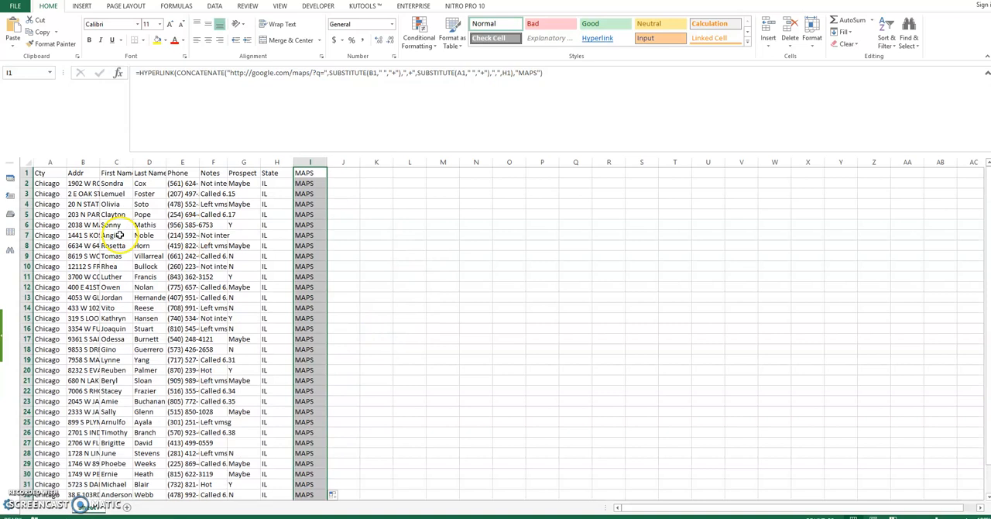
# Step: Test the MAPS link in row 8 by viewing its address in Google Maps, and return to the prospect workbook
pyautogui.click(108, 204)
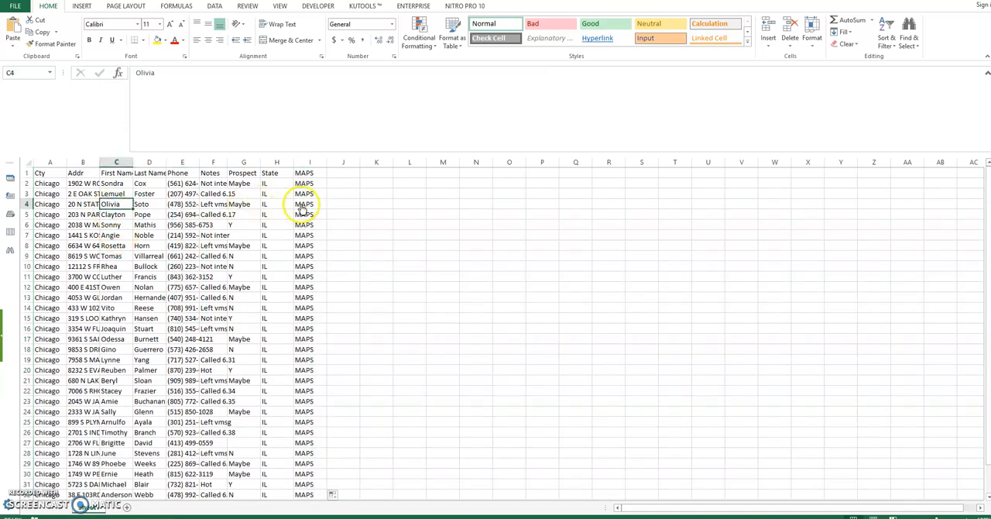
pyautogui.click(308, 245)
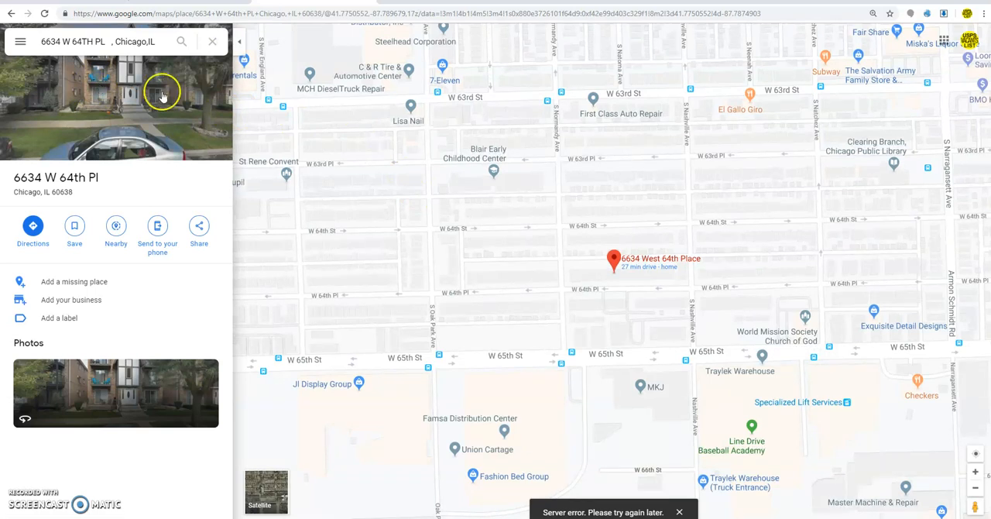
pyautogui.click(125, 91)
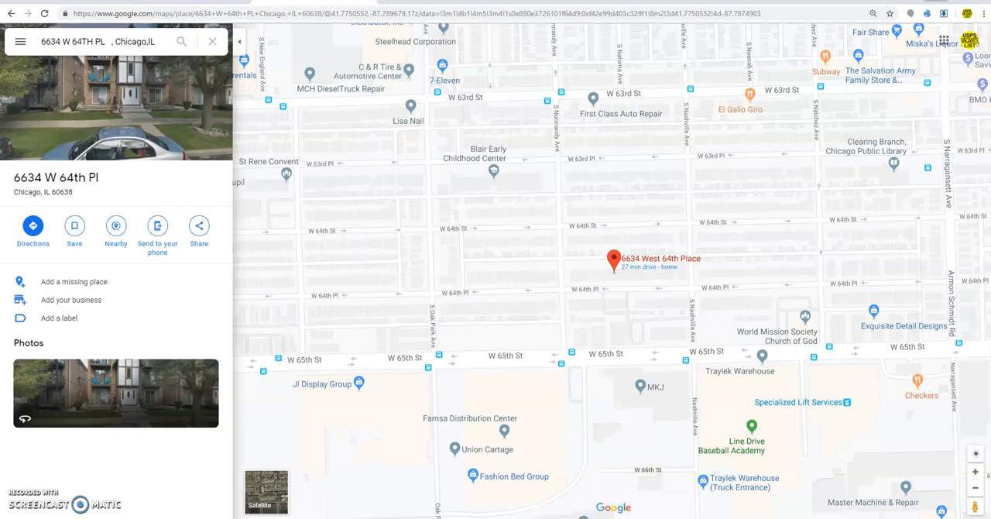
pyautogui.click(935, 1)
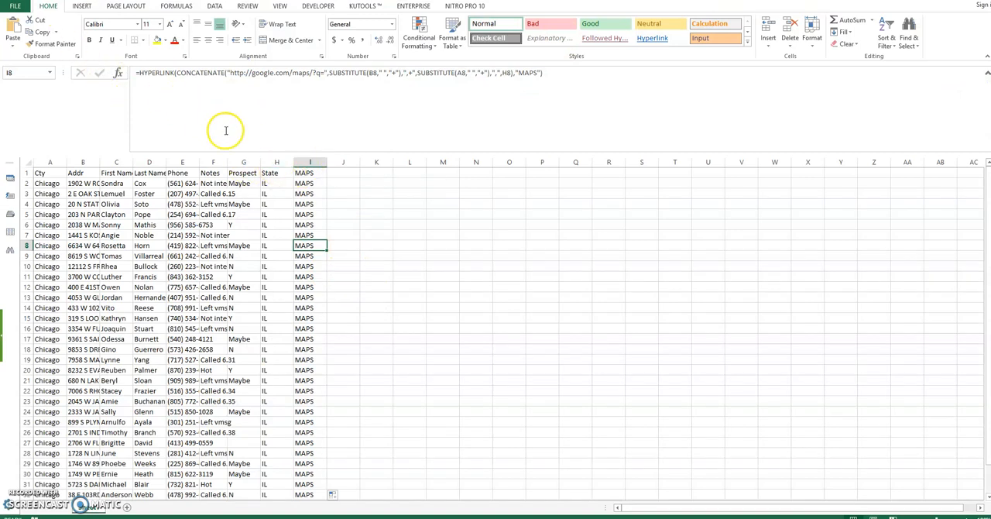
# Step: Clear the contents of the State and MAPS columns, H and I
pyautogui.moveTo(276, 162); pyautogui.dragTo(320, 163)
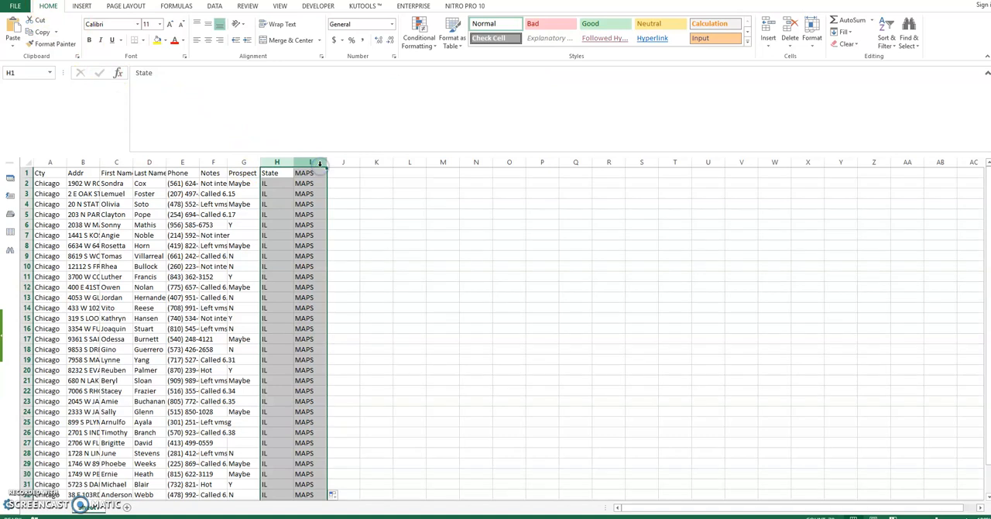
pyautogui.press('Delete')
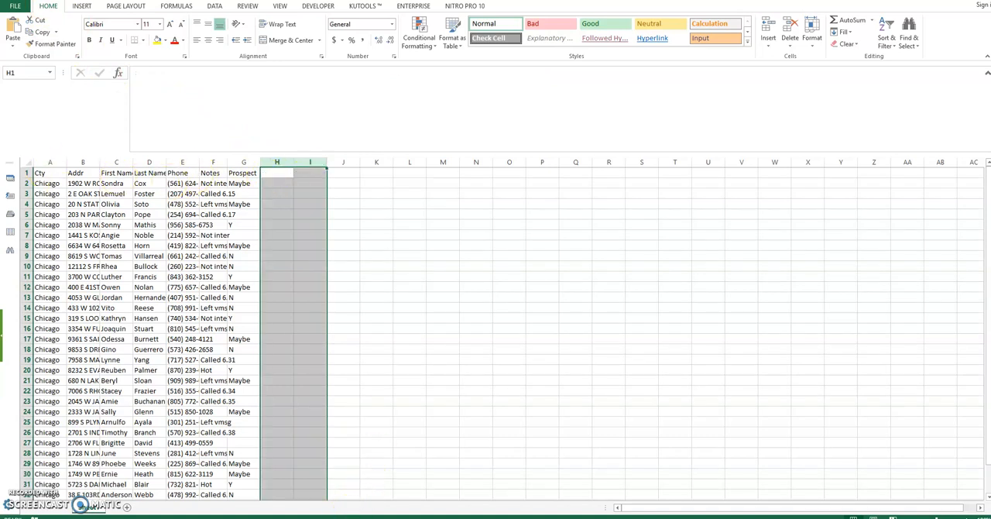
# Step: In the Notepad formula, check the B1 and A1 references and replace the H1 state reference with the literal text "IL"
pyautogui.hotkey('alt', 'Tab')
pyautogui.click(628, 228)
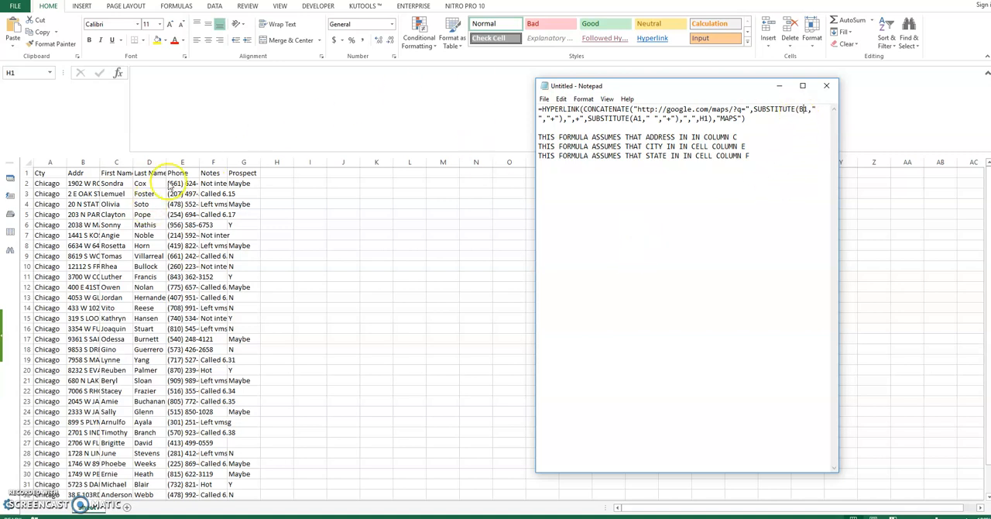
pyautogui.click(807, 110)
pyautogui.doubleClick(636, 118)
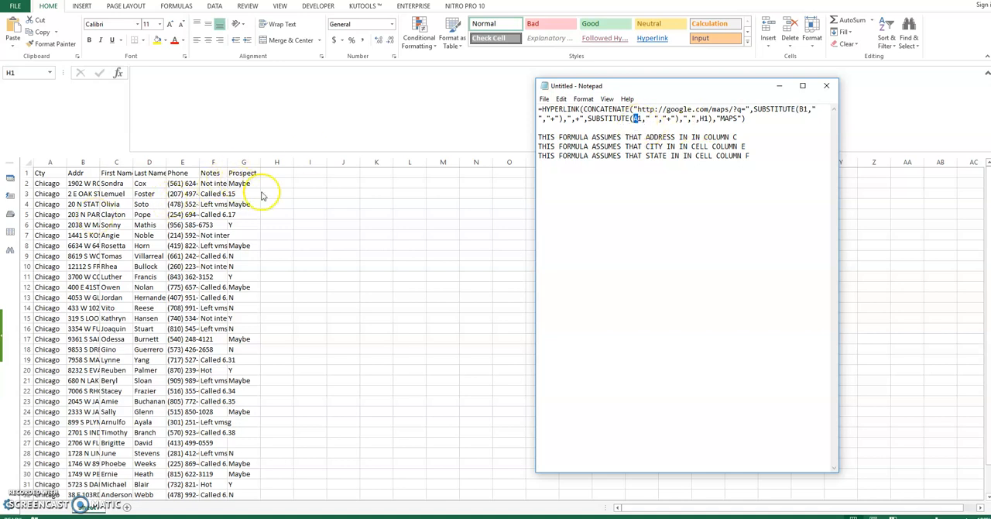
pyautogui.click(651, 161)
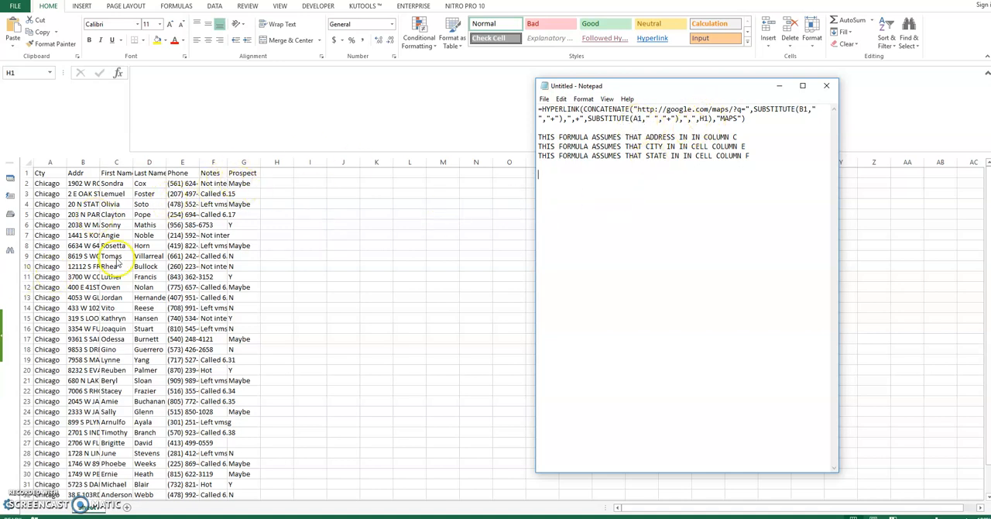
pyautogui.doubleClick(704, 119)
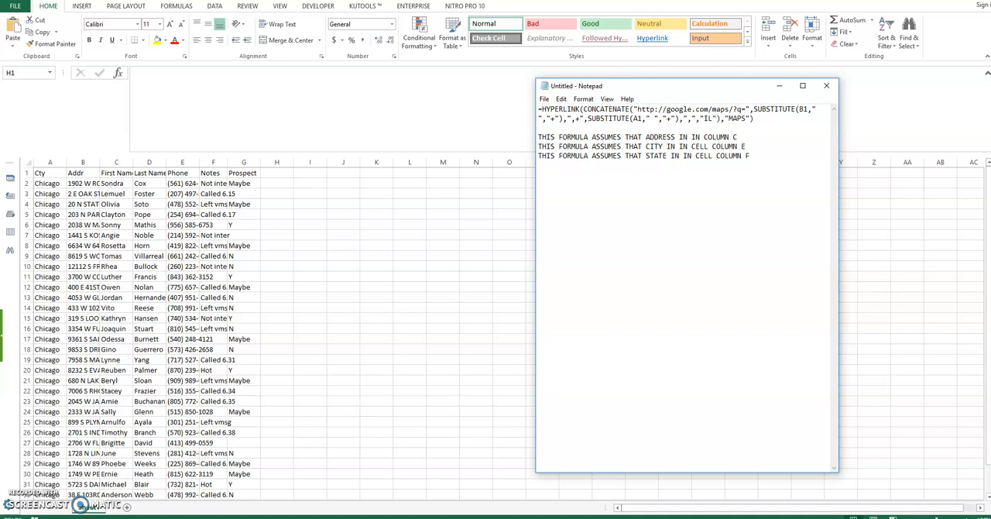
# Step: Copy the full HYPERLINK formula with the literal "IL" state from Notepad and paste it into cell H1 of the prospect sheet
pyautogui.moveTo(754, 119); pyautogui.dragTo(527, 105)
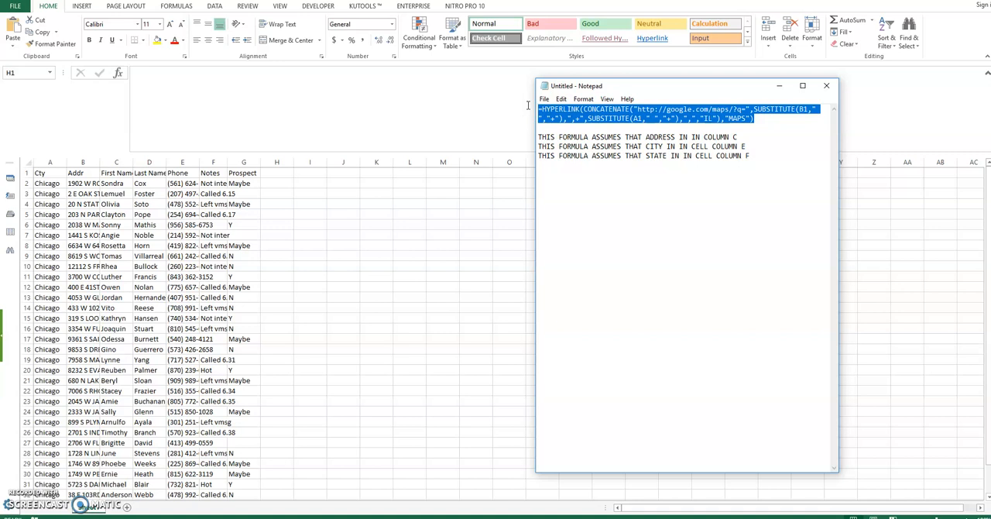
pyautogui.click(312, 239)
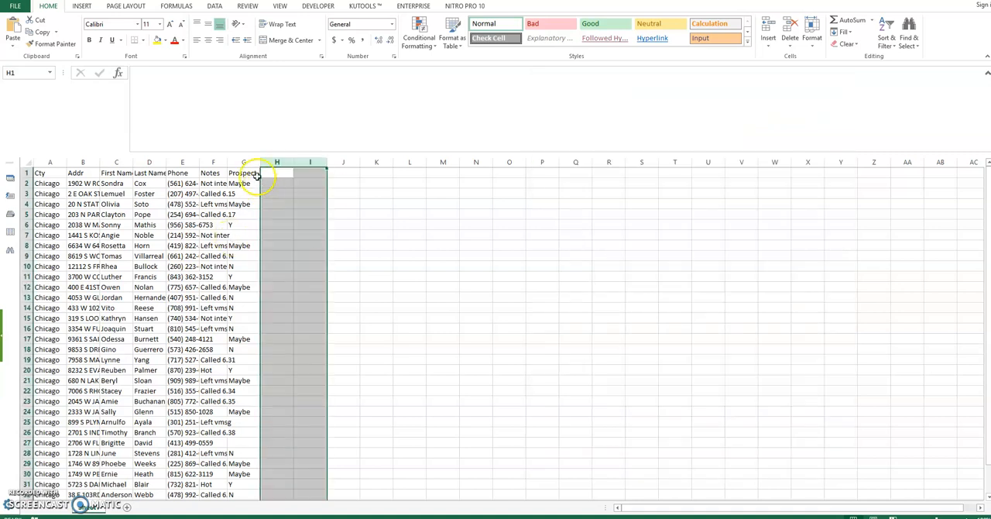
pyautogui.click(265, 172)
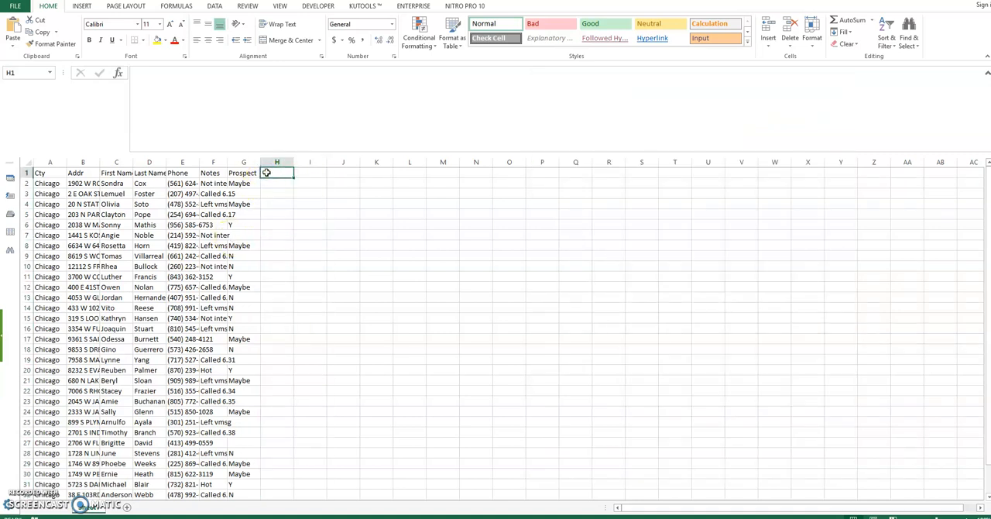
pyautogui.hotkey('ctrl', 'v')
pyautogui.click(278, 183)
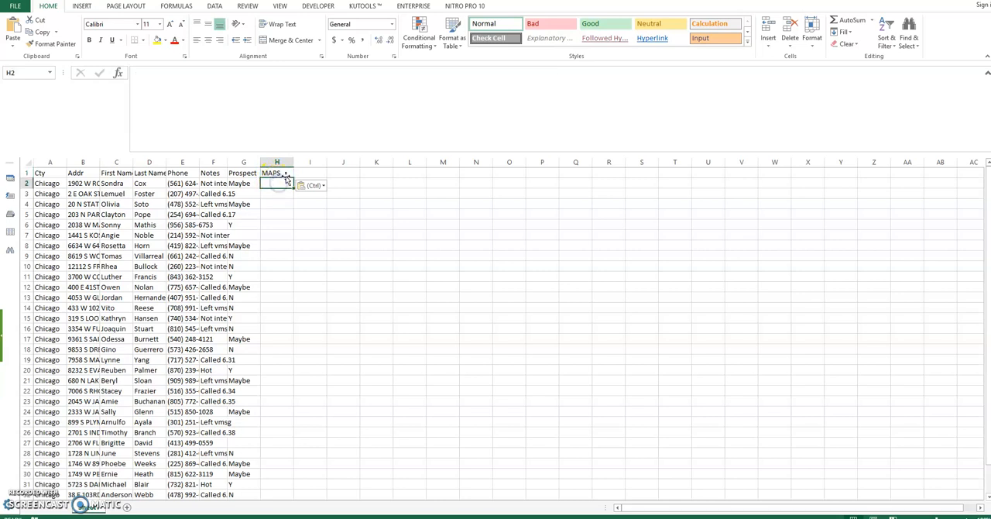
# Step: Fill the HYPERLINK formula from H1 down column H to row 35, the last prospect row
pyautogui.click(276, 174)
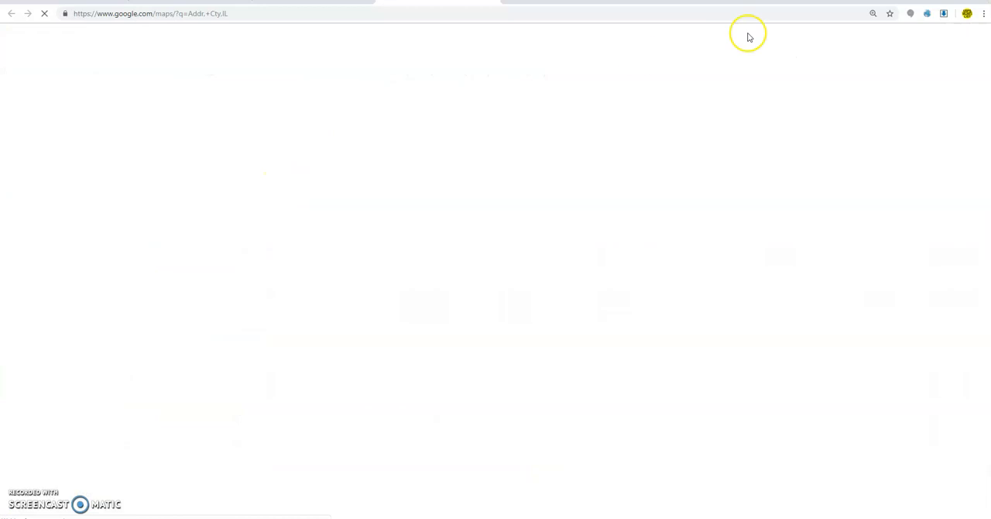
pyautogui.hotkey('alt', 'Tab')
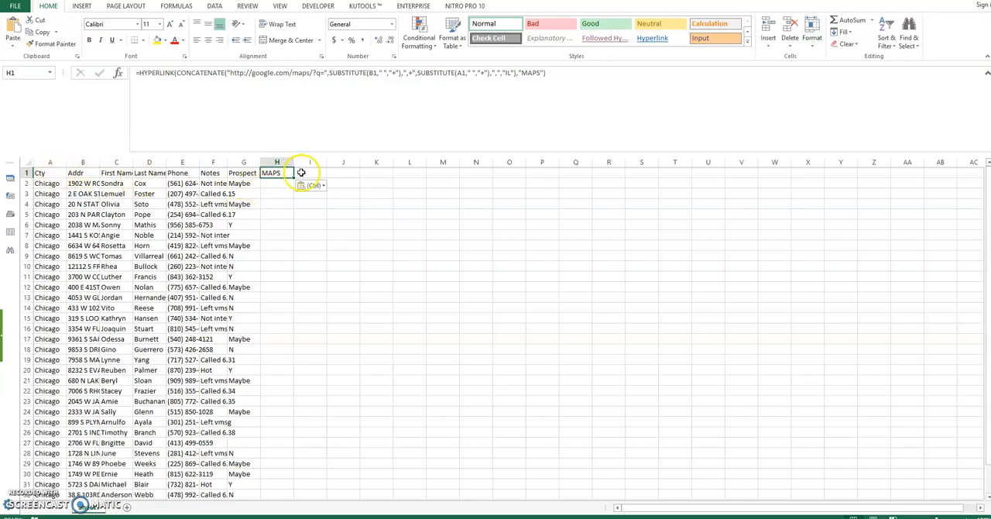
pyautogui.moveTo(294, 178)
pyautogui.mouseDown()
pyautogui.moveTo(268, 485)
pyautogui.moveTo(284, 478)
pyautogui.moveTo(285, 487)
pyautogui.mouseUp()
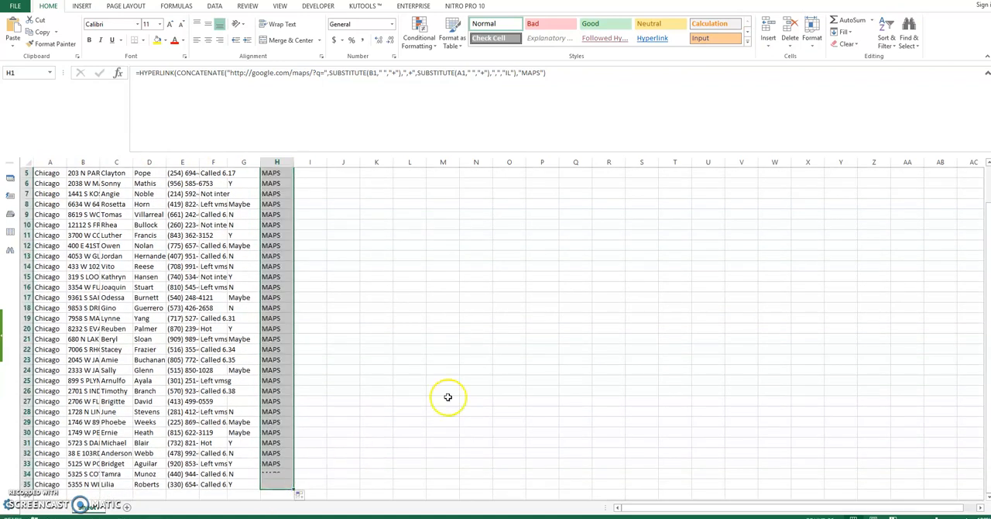
# Step: Test the MAPS link in row 19 by viewing its address in Google Maps and Street View, and return to the workbook
pyautogui.click(272, 318)
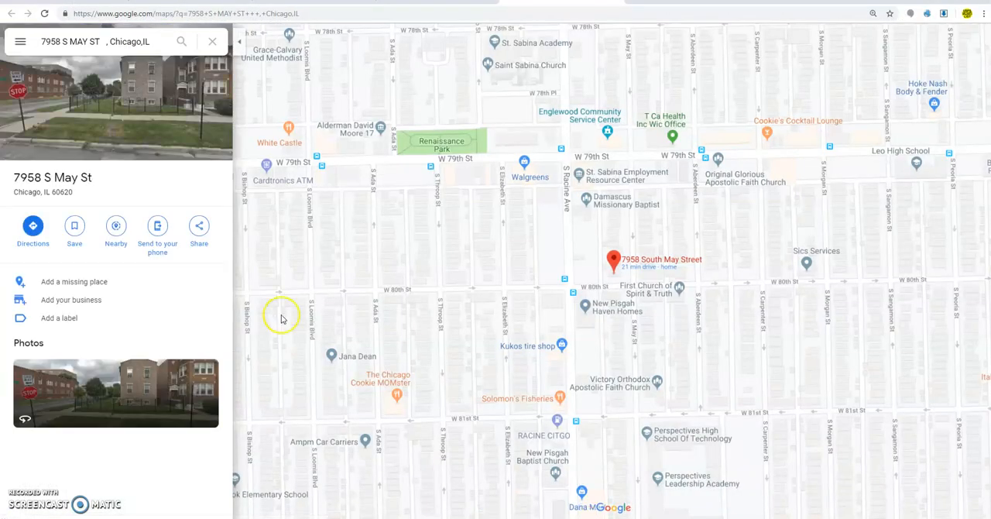
pyautogui.click(120, 95)
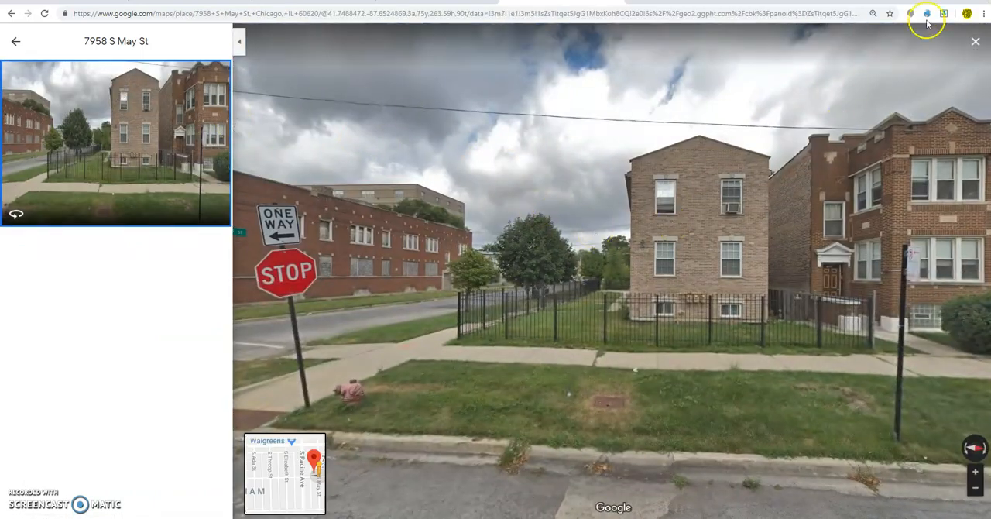
pyautogui.click(929, 0)
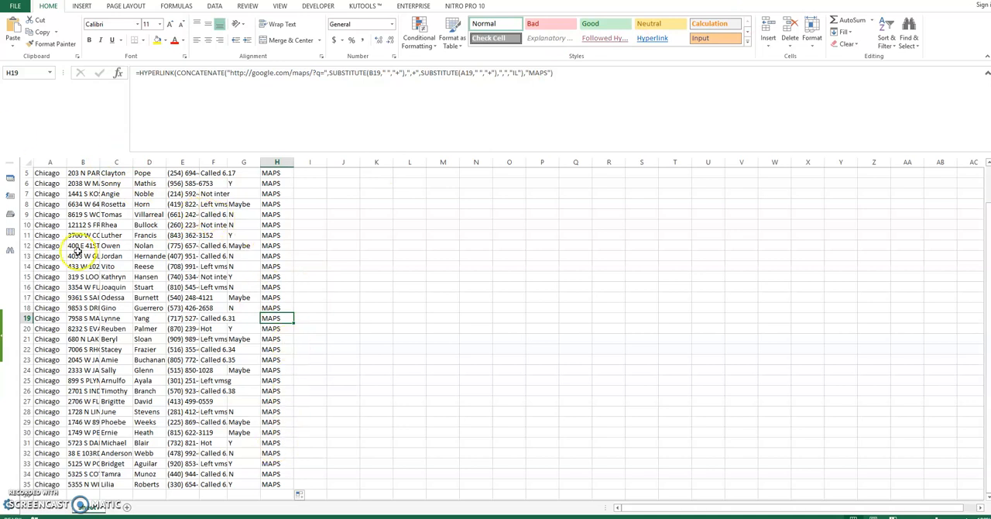
# Step: Test the MAPS link in row 12 by viewing its address in Google Maps
pyautogui.click(263, 245)
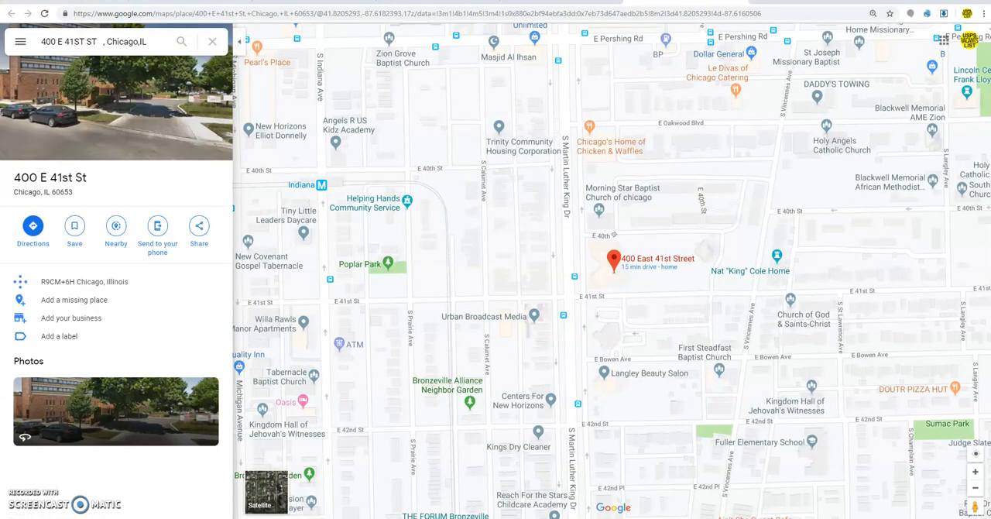
pyautogui.moveTo(445, 517)
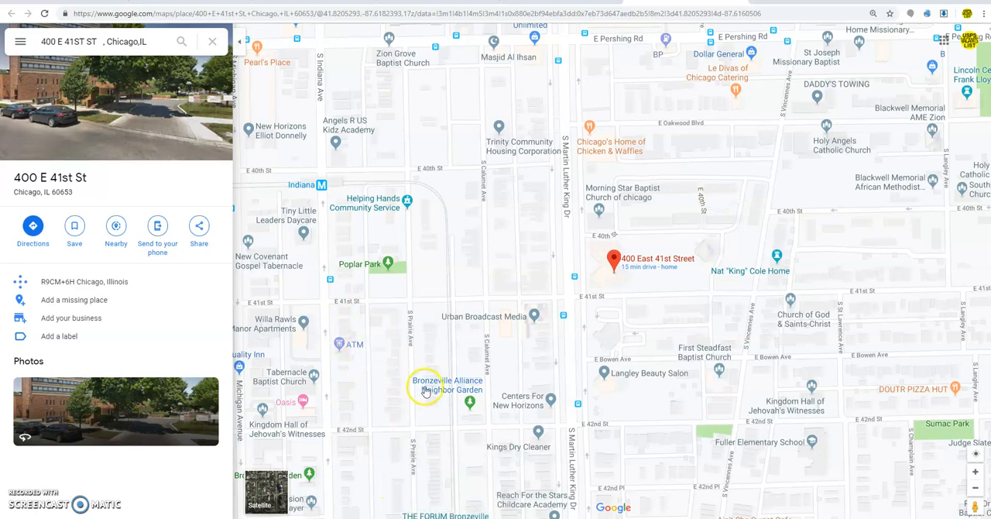
pyautogui.moveTo(425, 391)
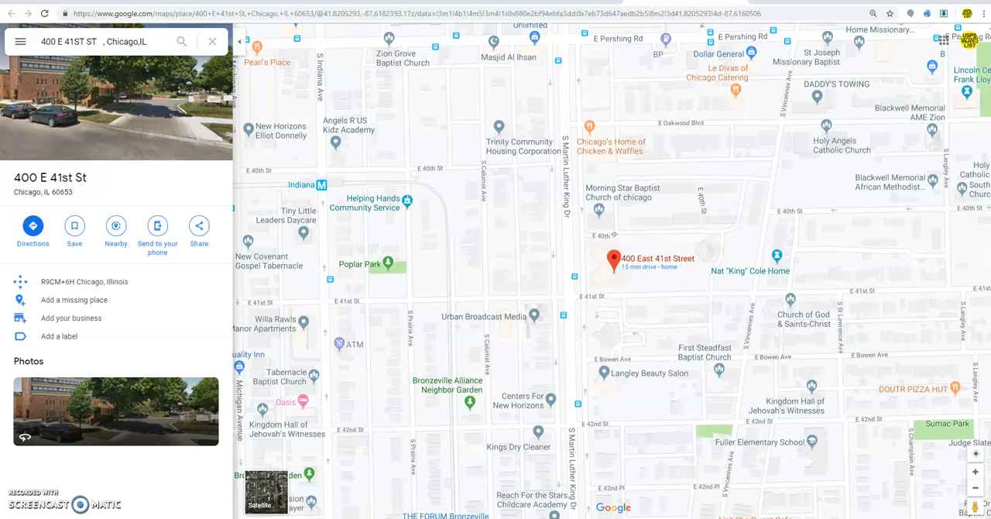